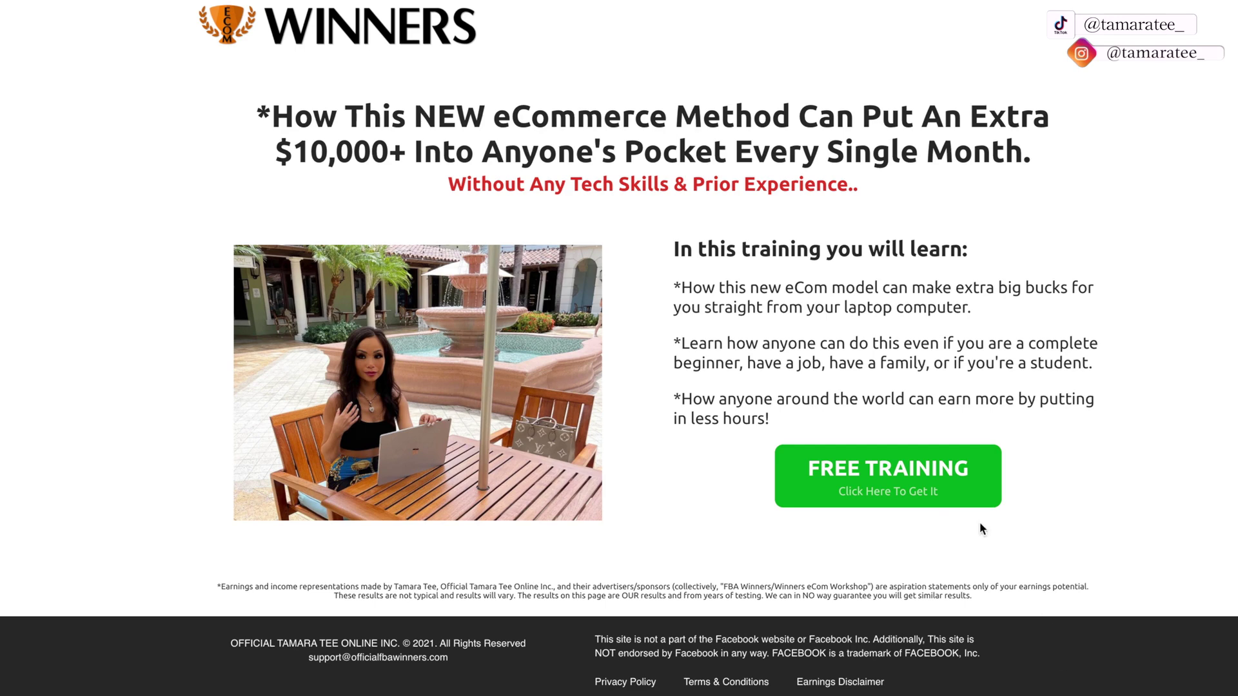
- Open the FBA Winners free-training signup form
left_click(909, 481)
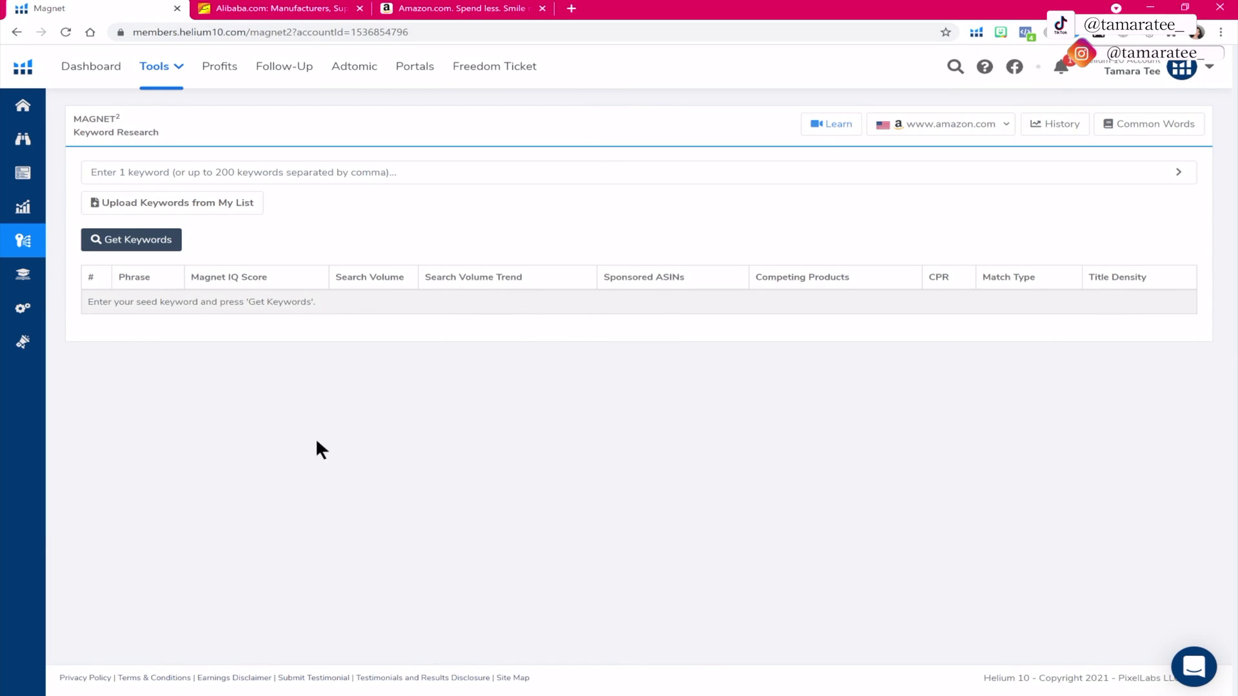
mouse_move(33, 206)
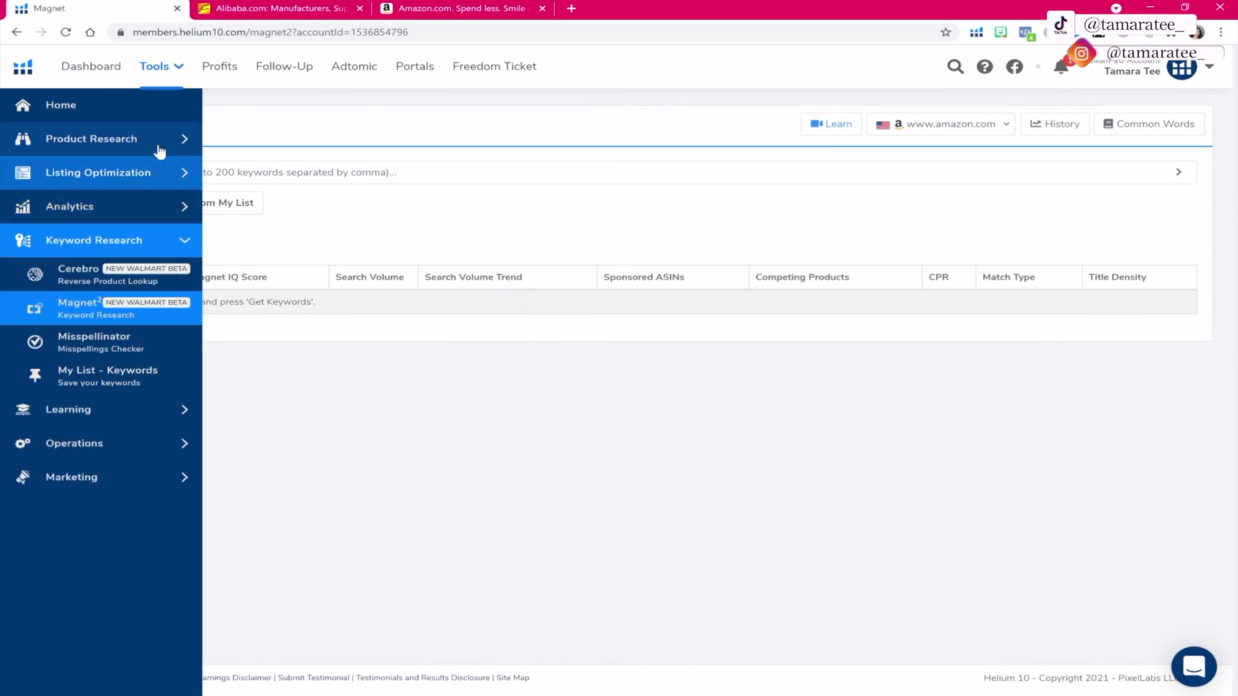
left_click(185, 139)
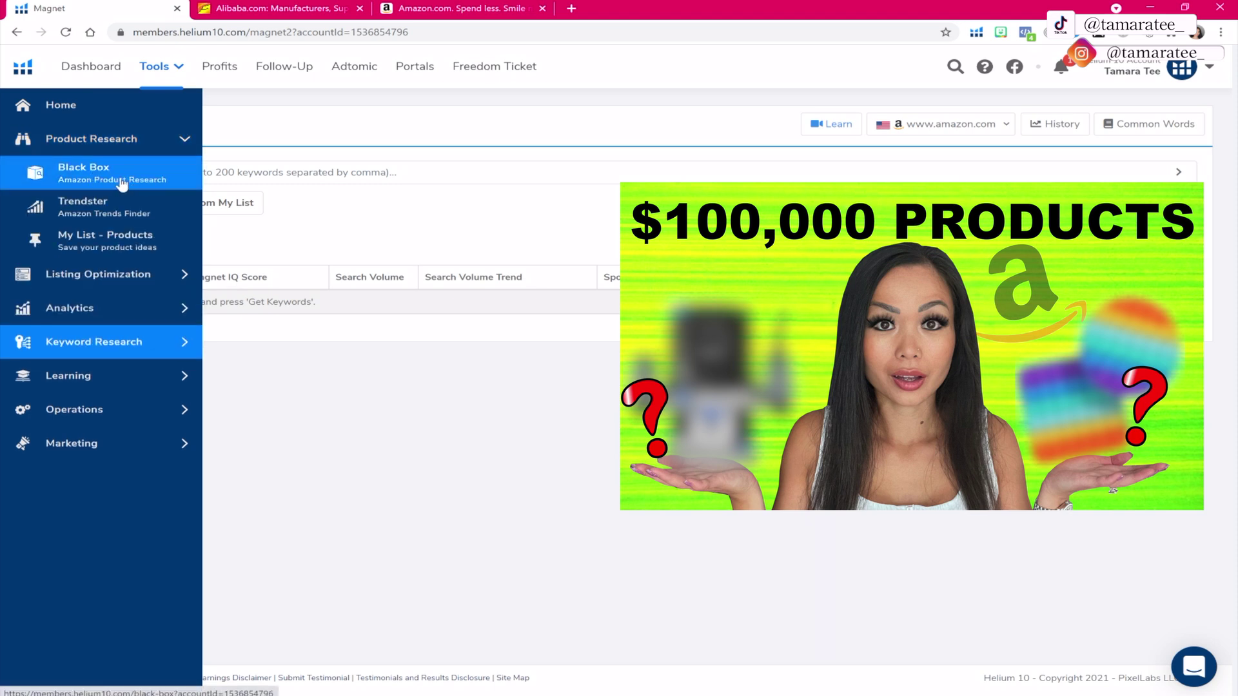
left_click(185, 348)
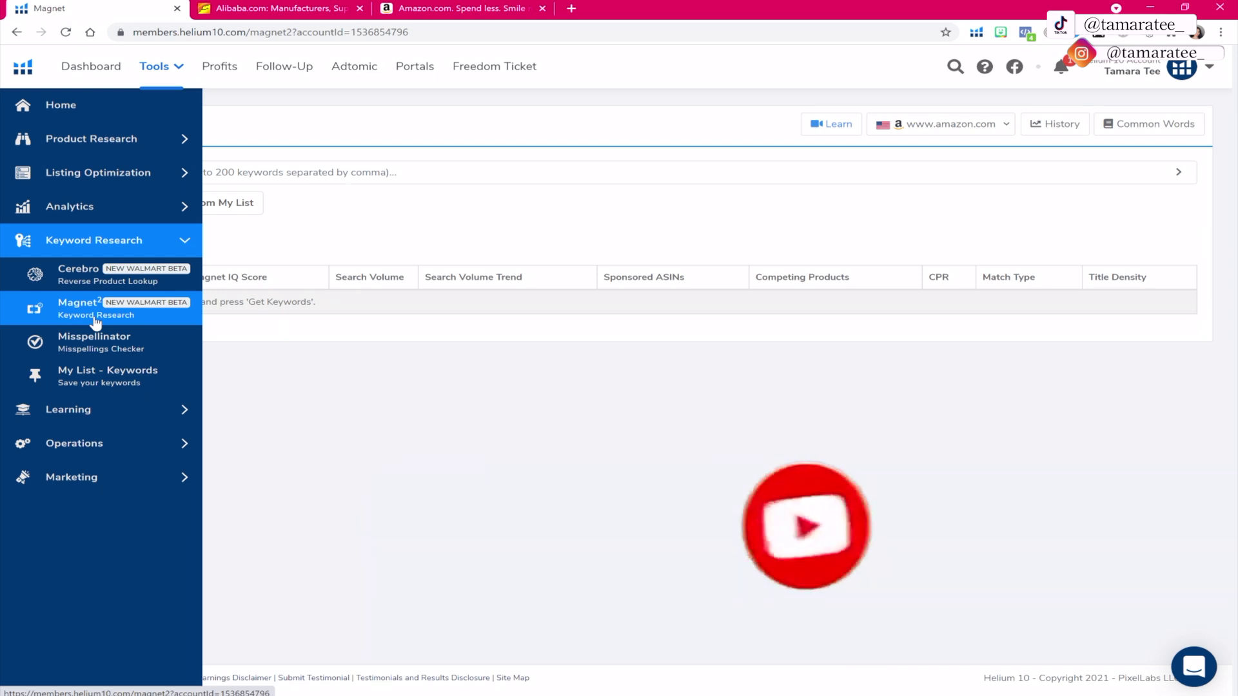
left_click(163, 171)
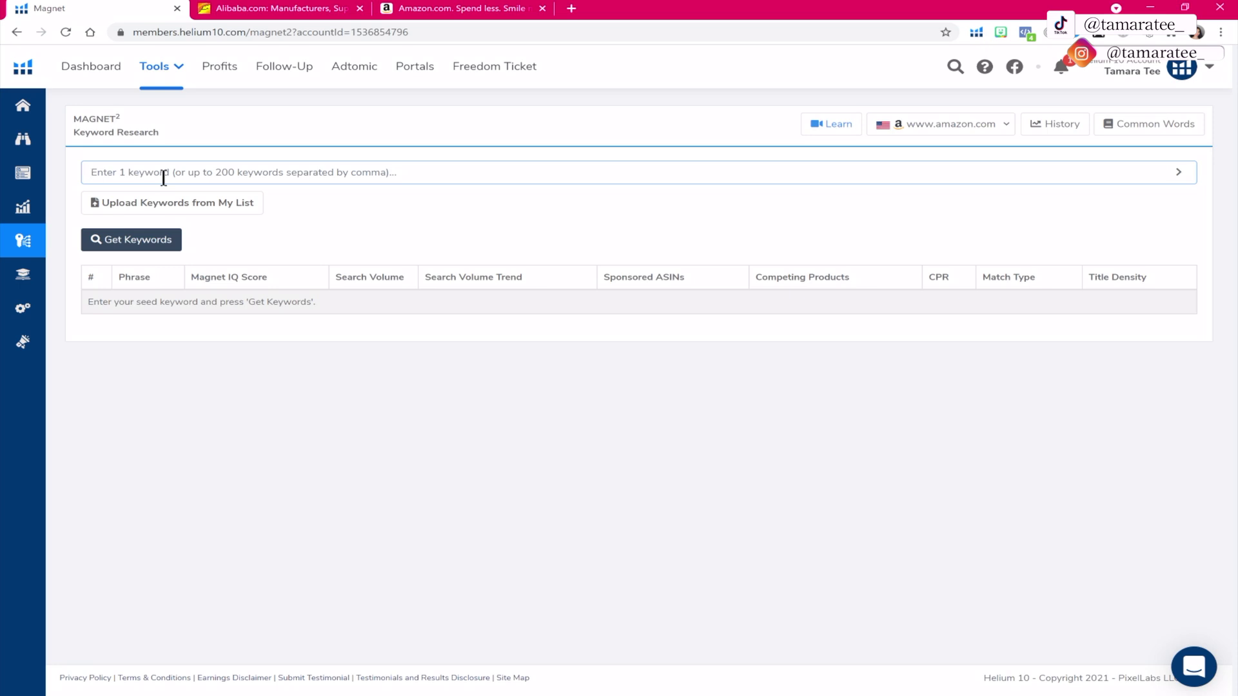
- Run a new Magnet search for 'metal straws', returning 17,227 search volume and 6,914 keywords
type("metal straws")
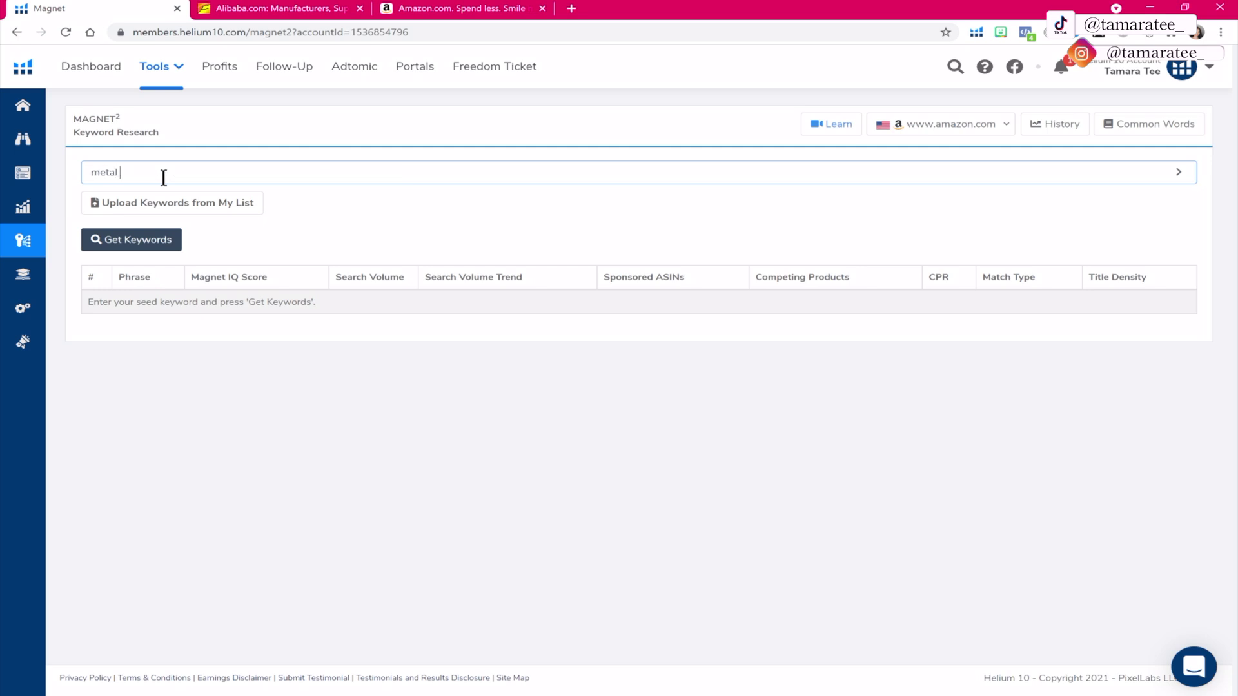
left_click(125, 239)
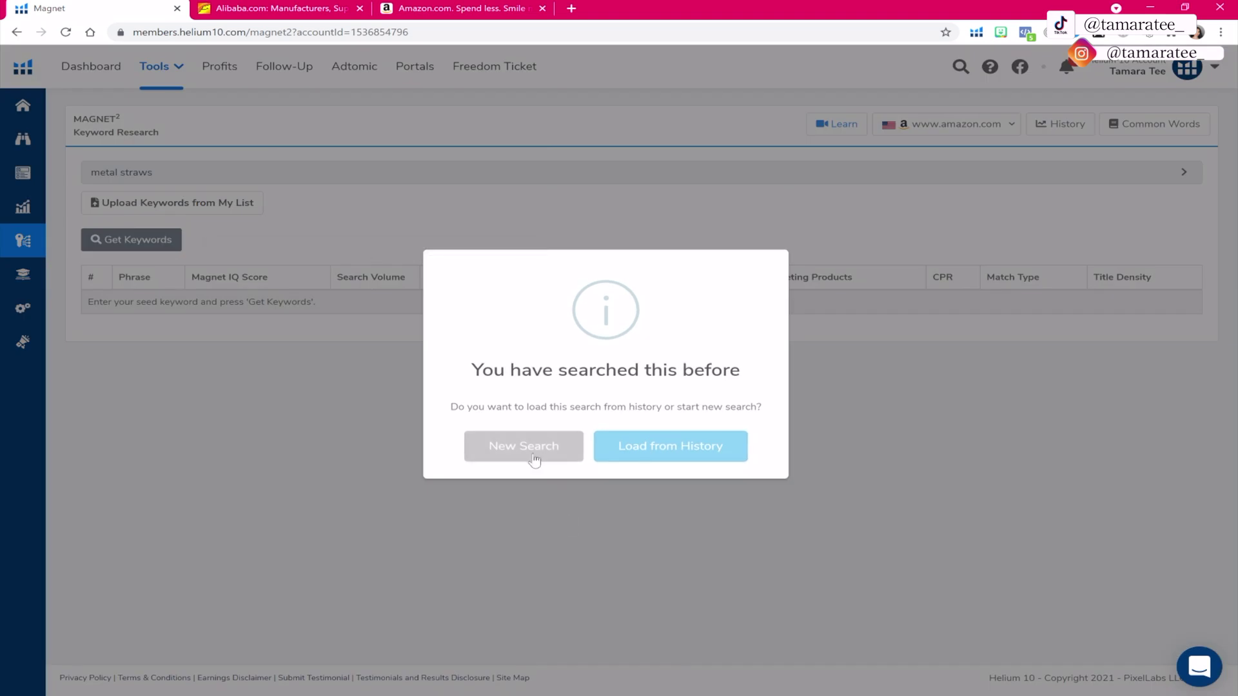
left_click(527, 446)
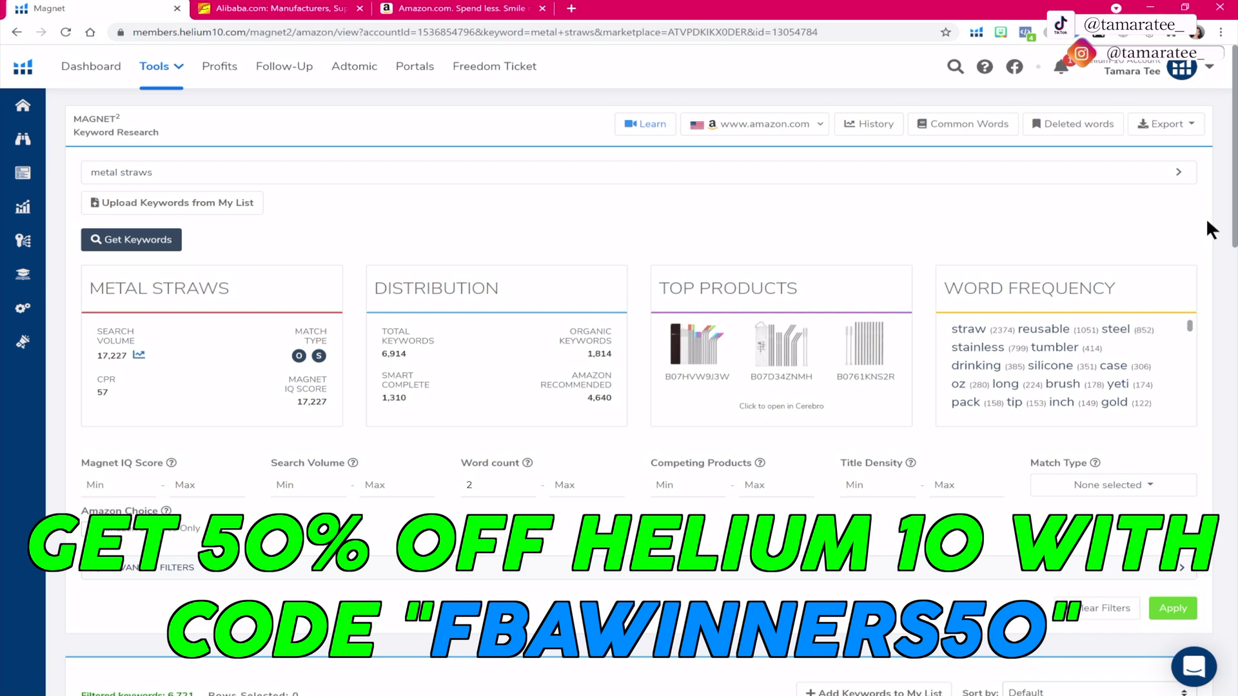
scroll(1207, 227, "down", 7)
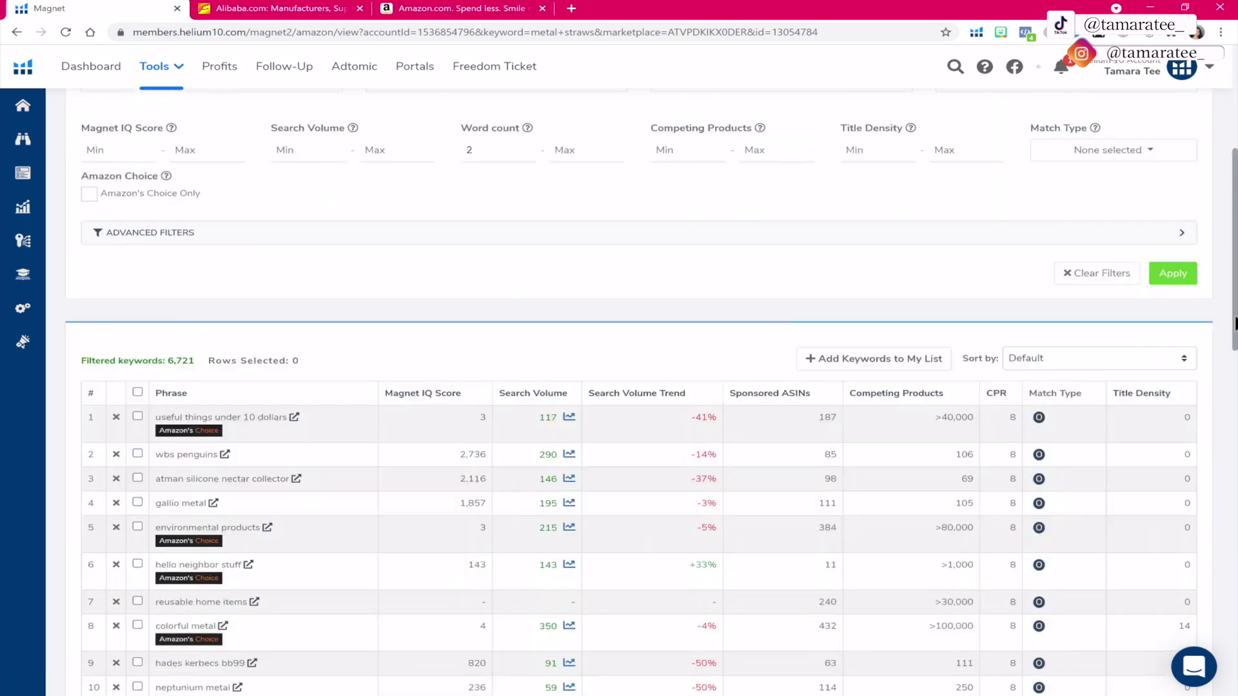
- Review the metal straws keyword table, back to the top, then go to Alibaba.com
scroll(639, 387, "down", 2)
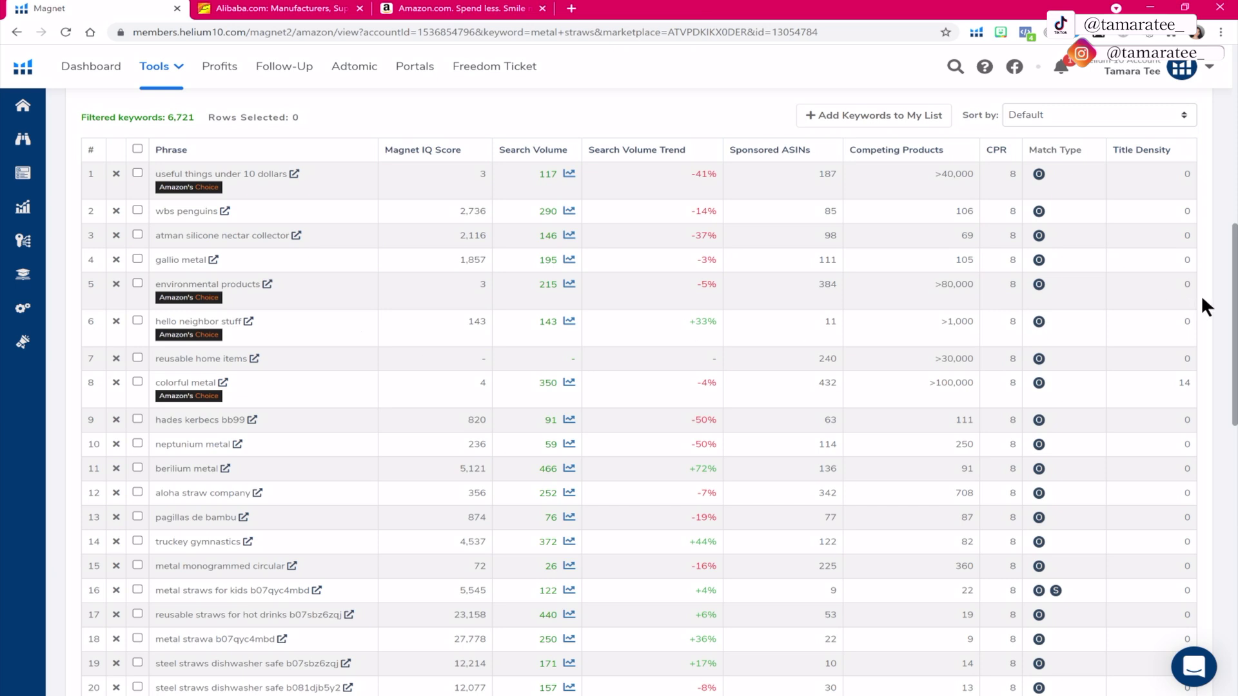
scroll(1235, 316, "down", 3)
scroll(638, 405, "down", 7)
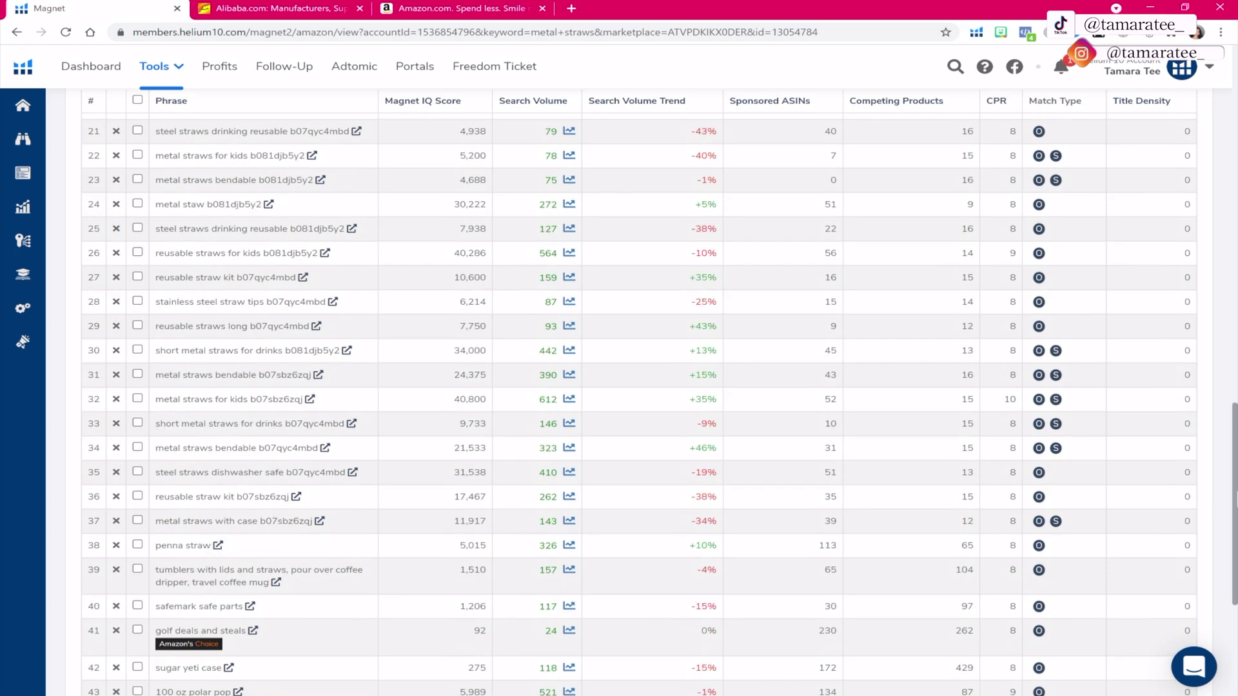
scroll(638, 404, "down", 5)
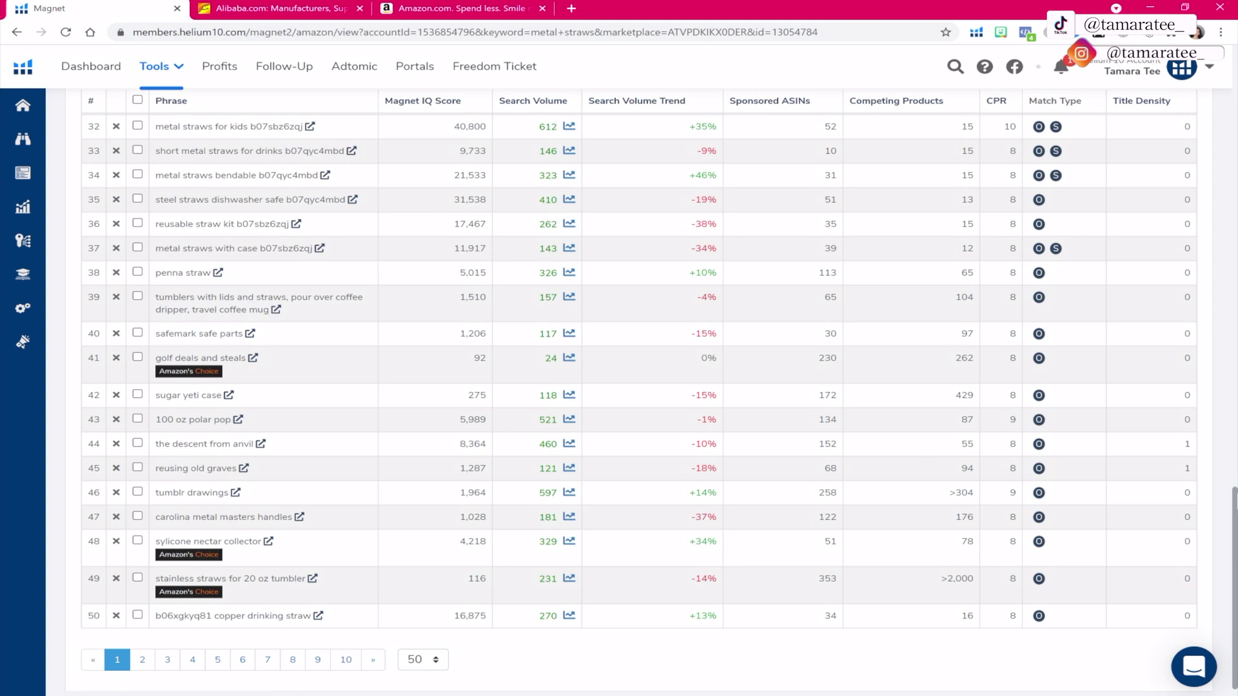
scroll(639, 400, "up", 1)
scroll(638, 399, "up", 15)
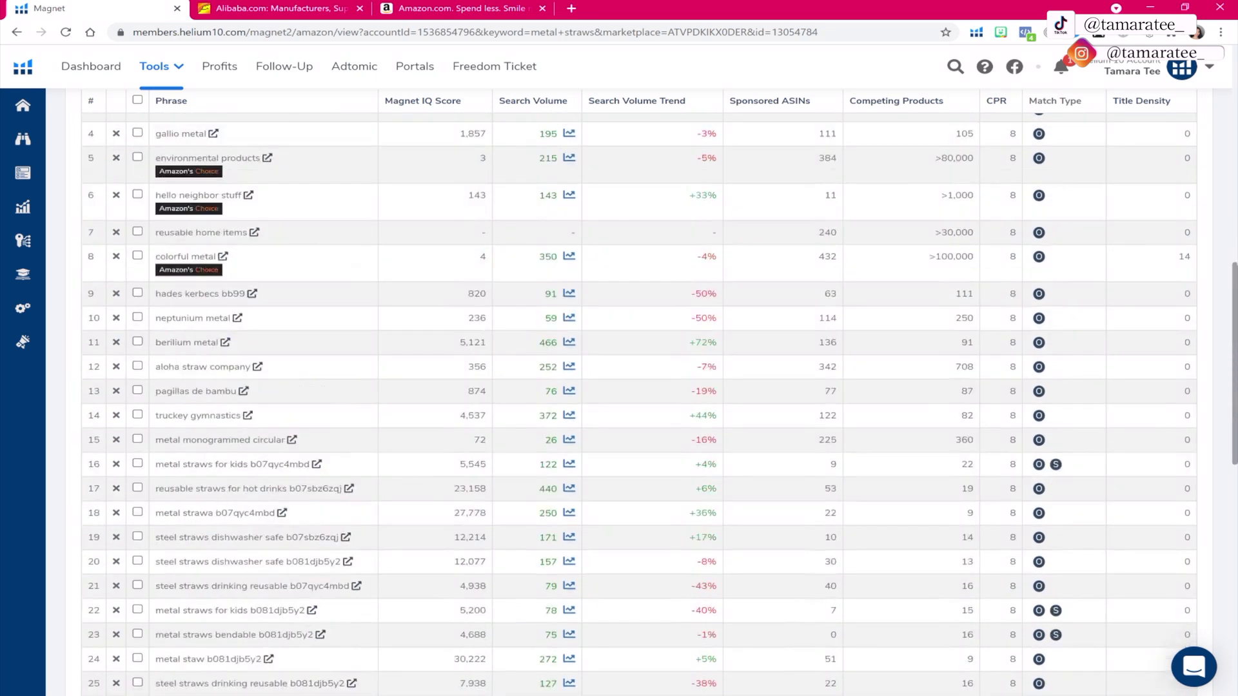
scroll(1217, 105, "up", 1)
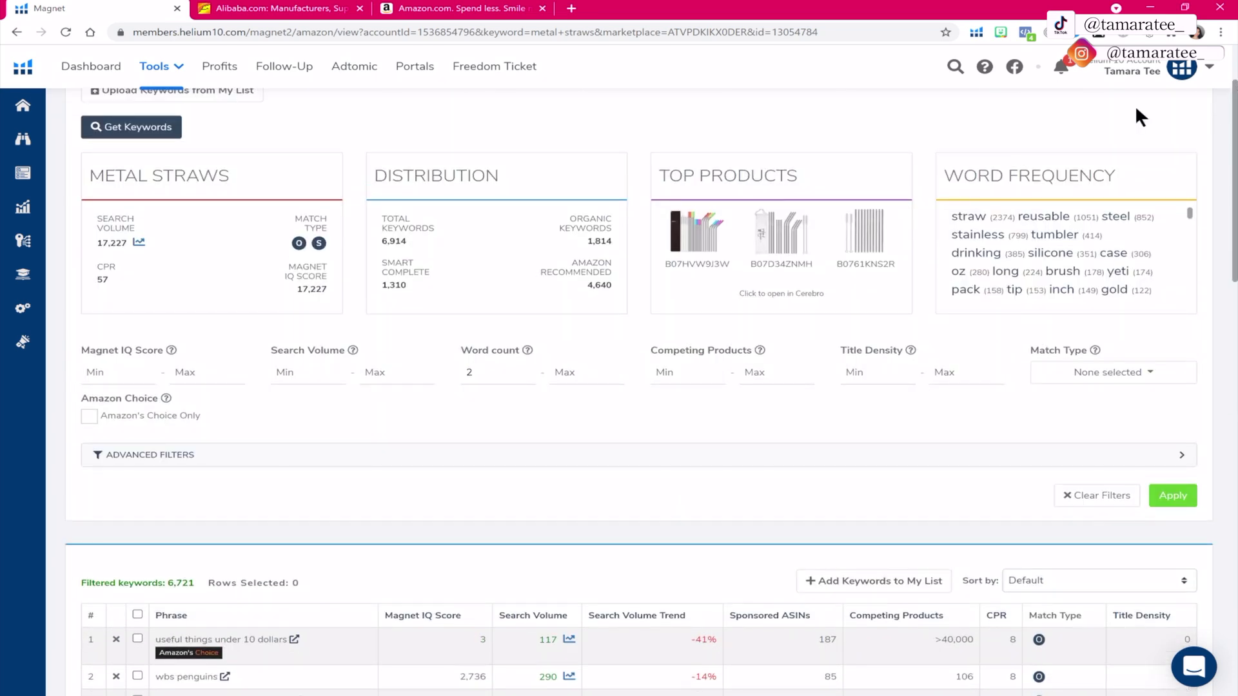
scroll(1137, 110, "up", 2)
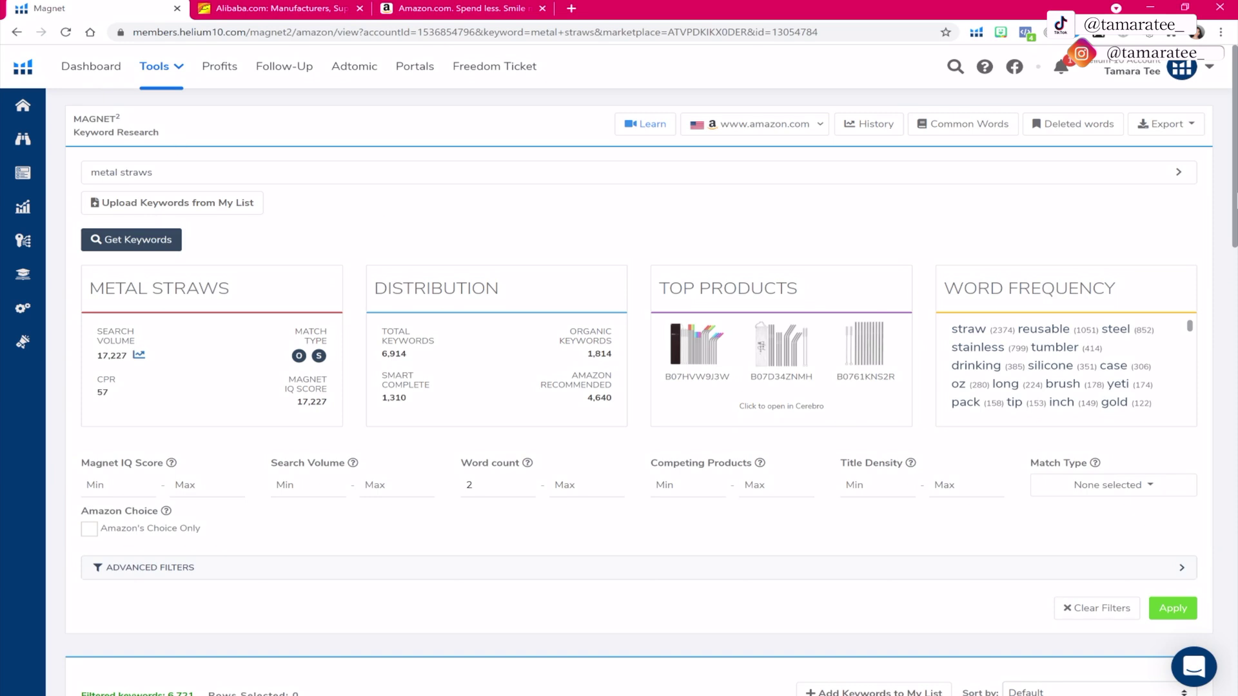
scroll(638, 392, "down", 3)
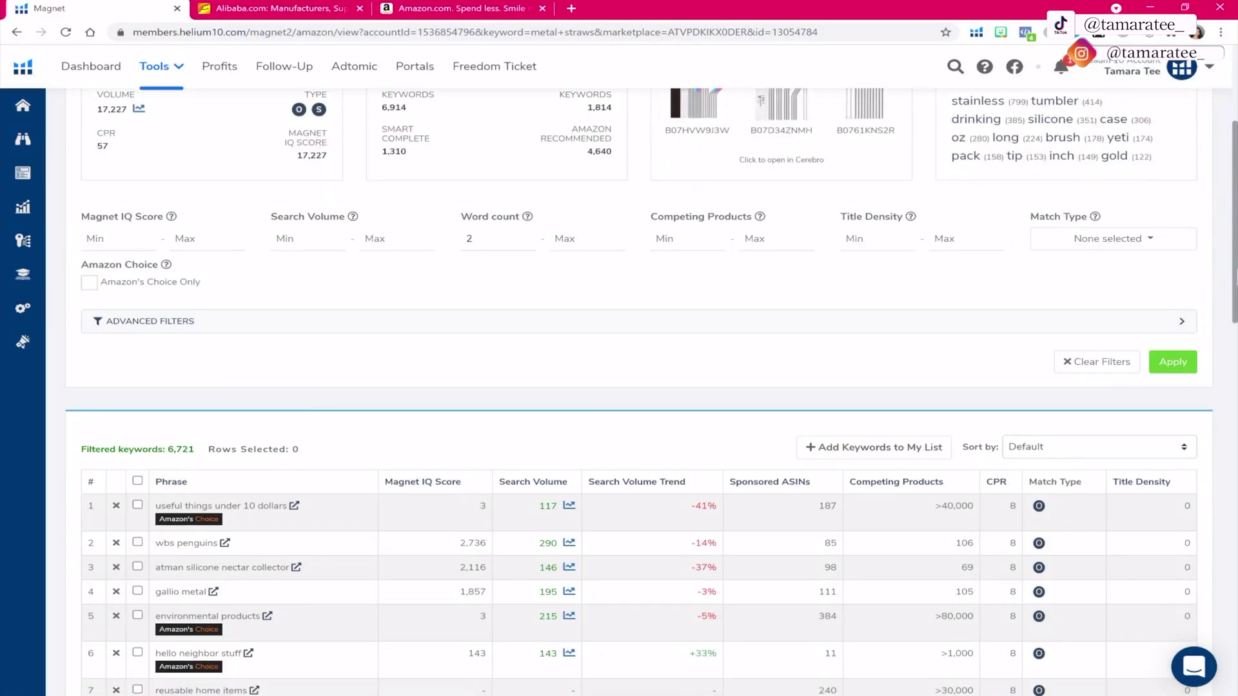
scroll(479, 170, "up", 3)
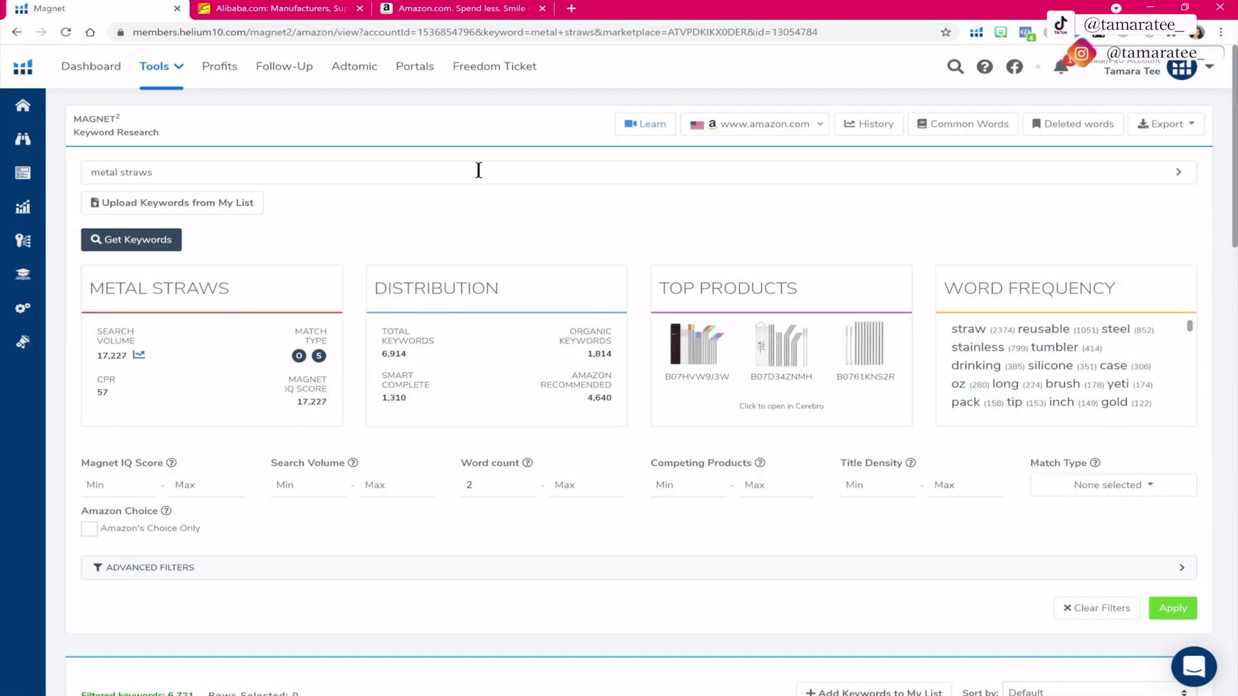
left_click(258, 8)
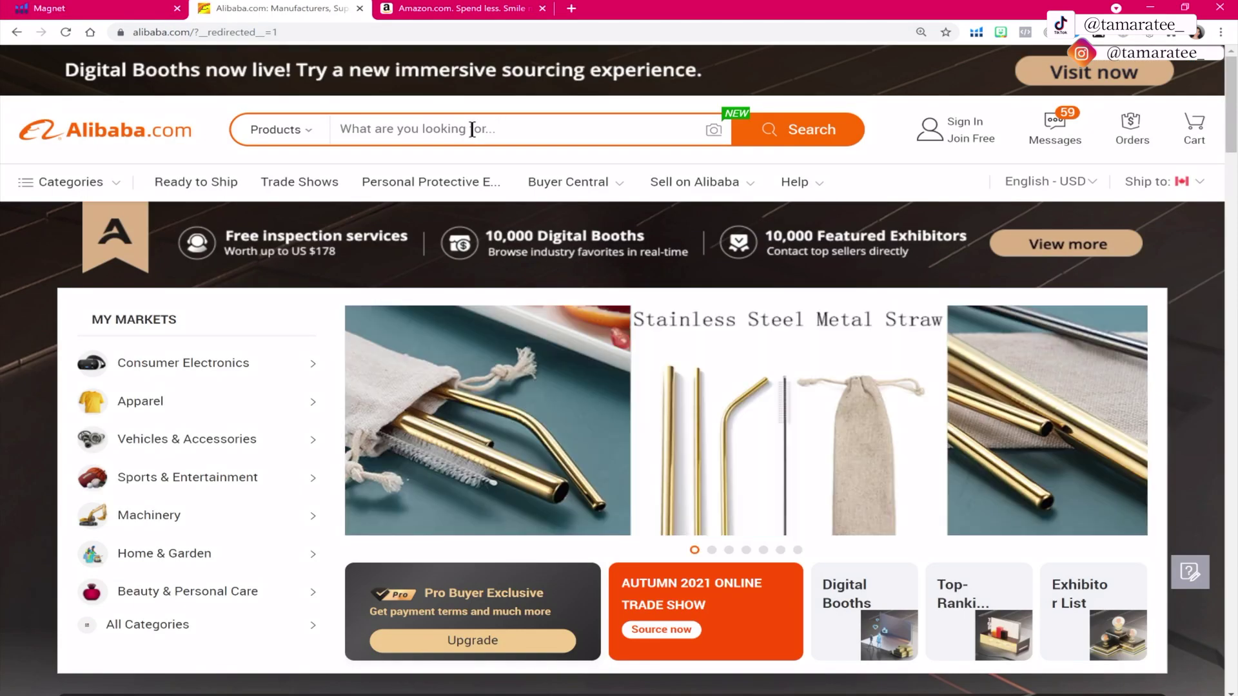
- Search Alibaba for 'metal straws' supplier listings
left_click(472, 130)
type("meta")
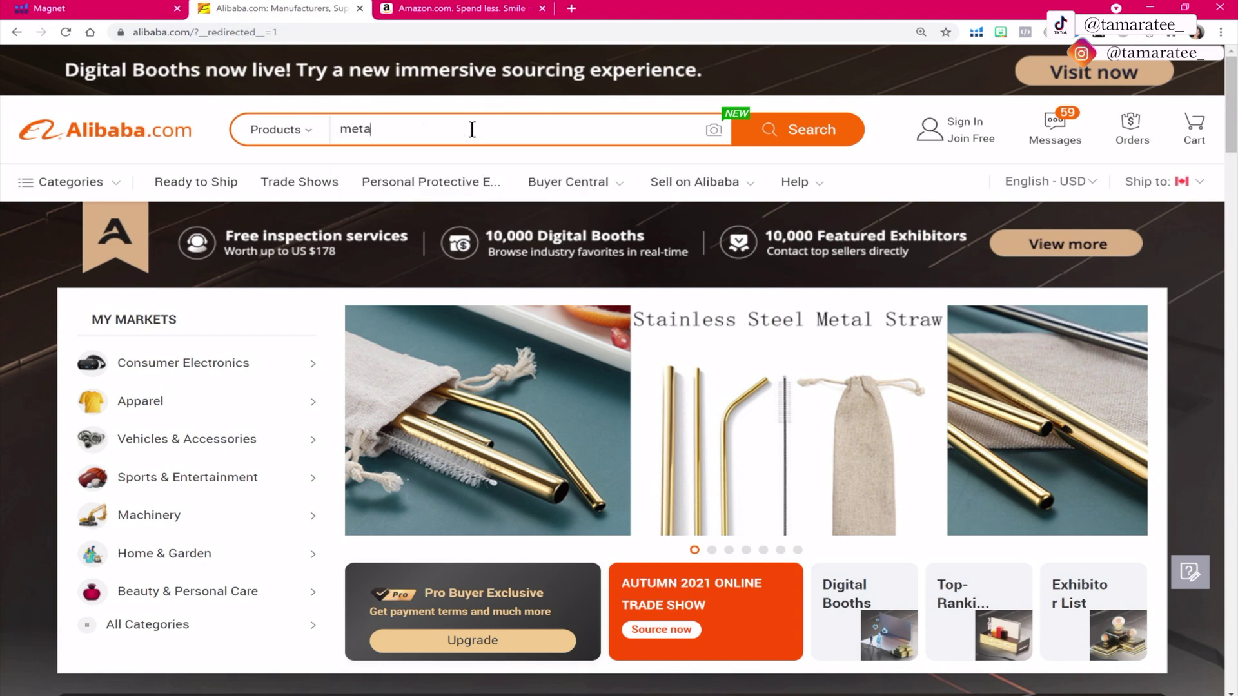
type("l straws")
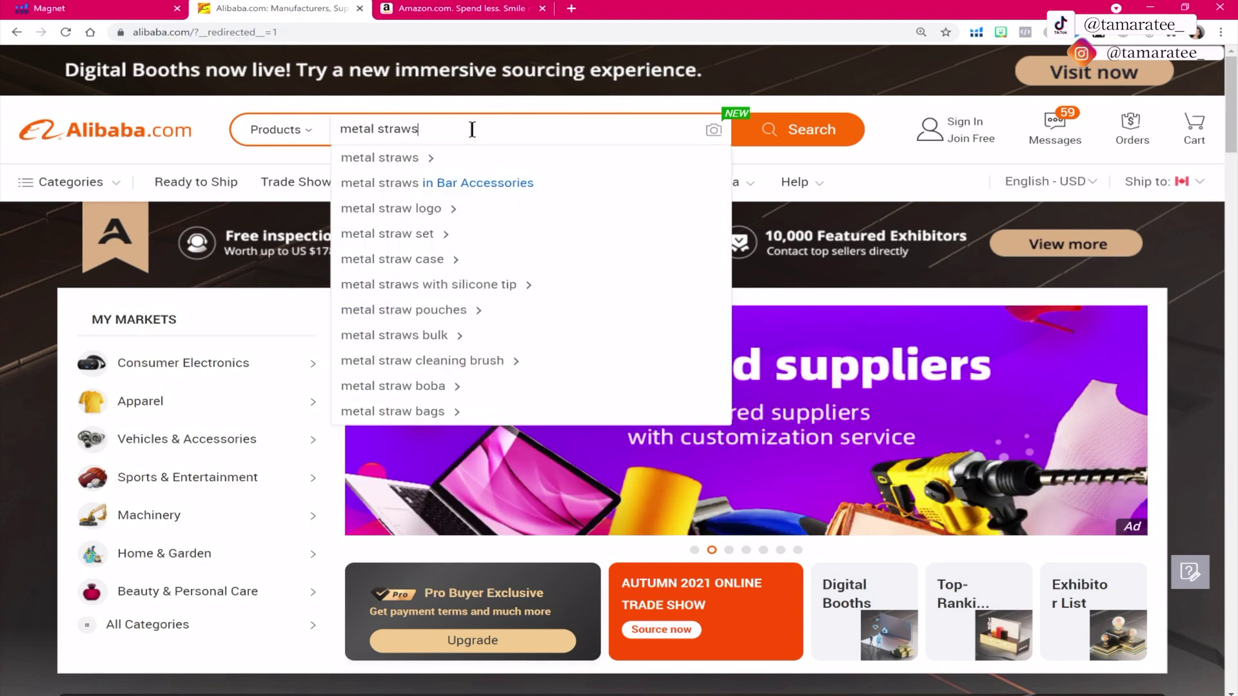
key("Return")
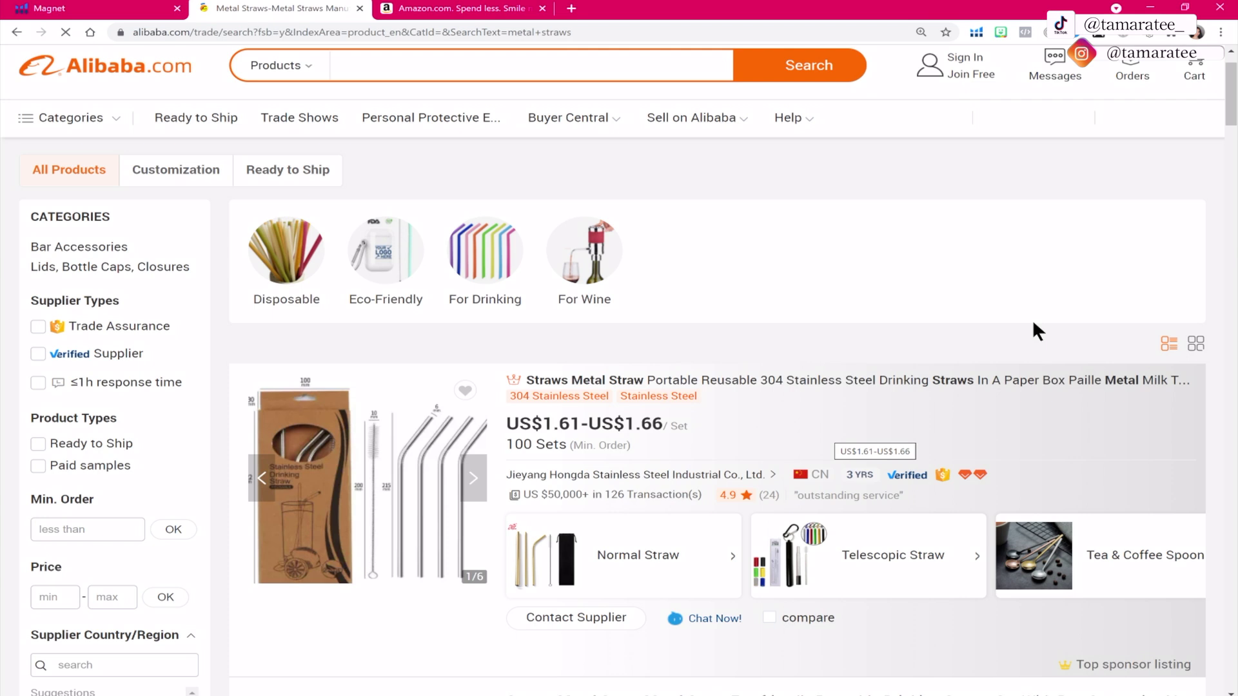
- Compare Alibaba metal straw prices and MOQs, down to US$0.05 per piece, then go to Amazon
scroll(948, 316, "down", 6)
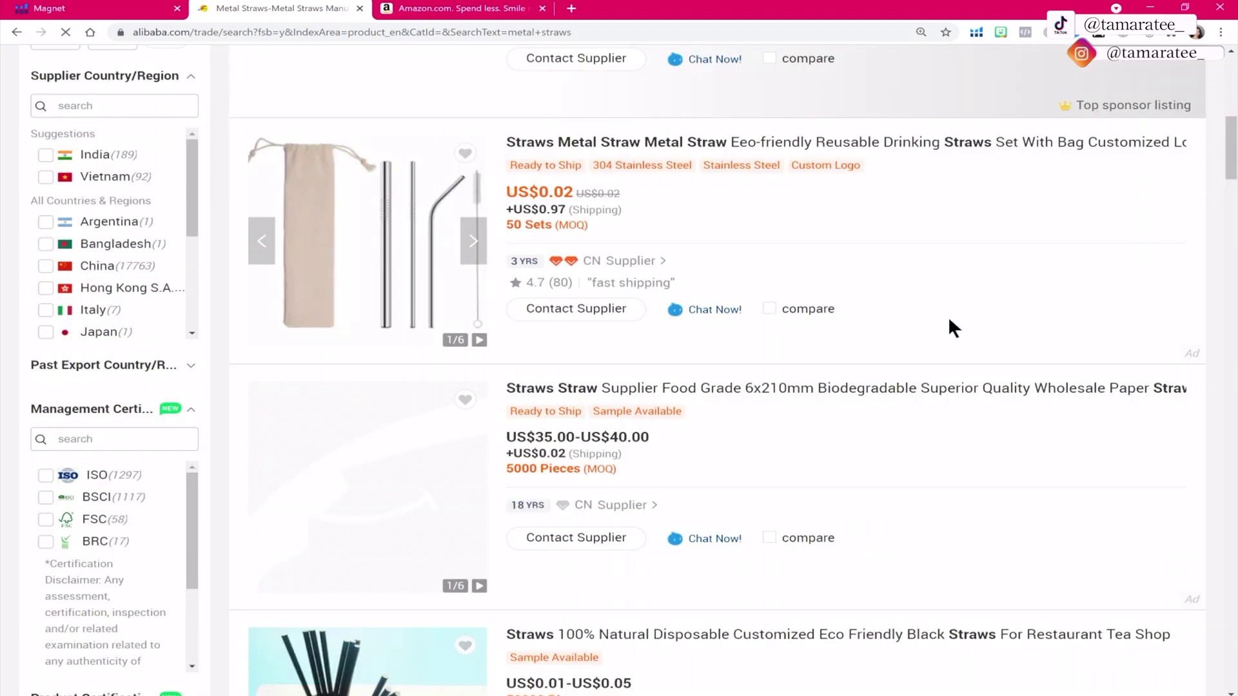
scroll(950, 320, "down", 2)
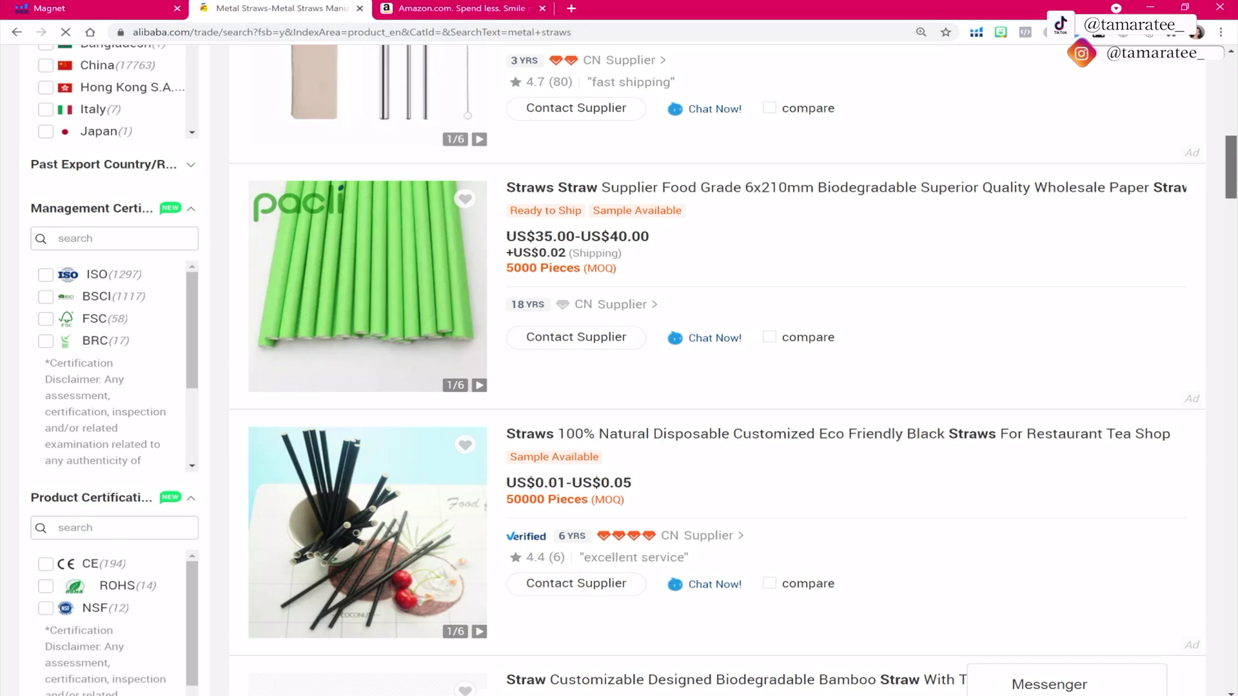
scroll(777, 259, "down", 4)
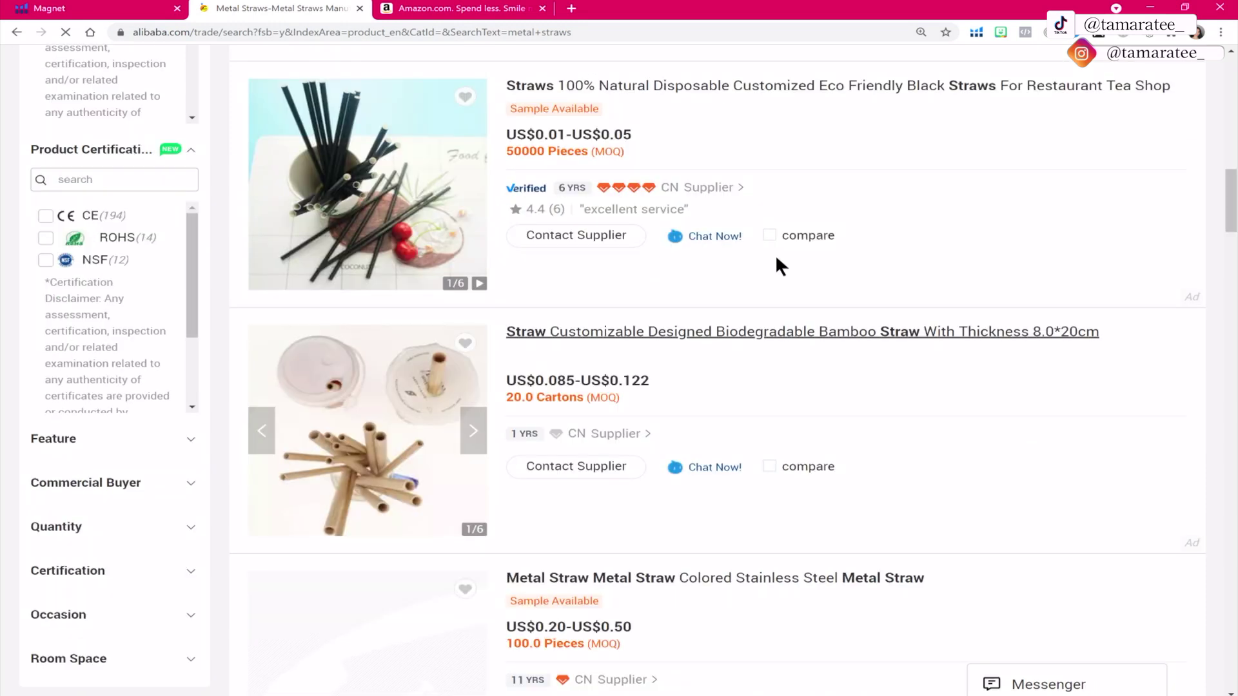
scroll(778, 260, "down", 4)
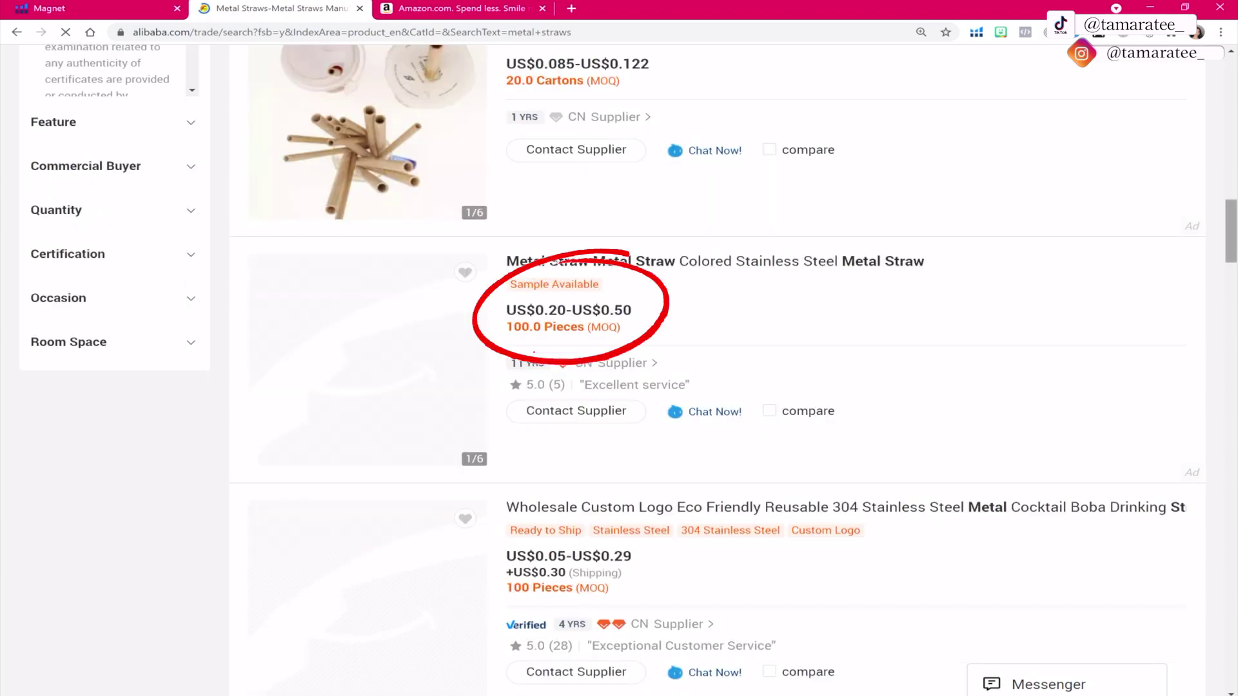
scroll(837, 500, "down", 2)
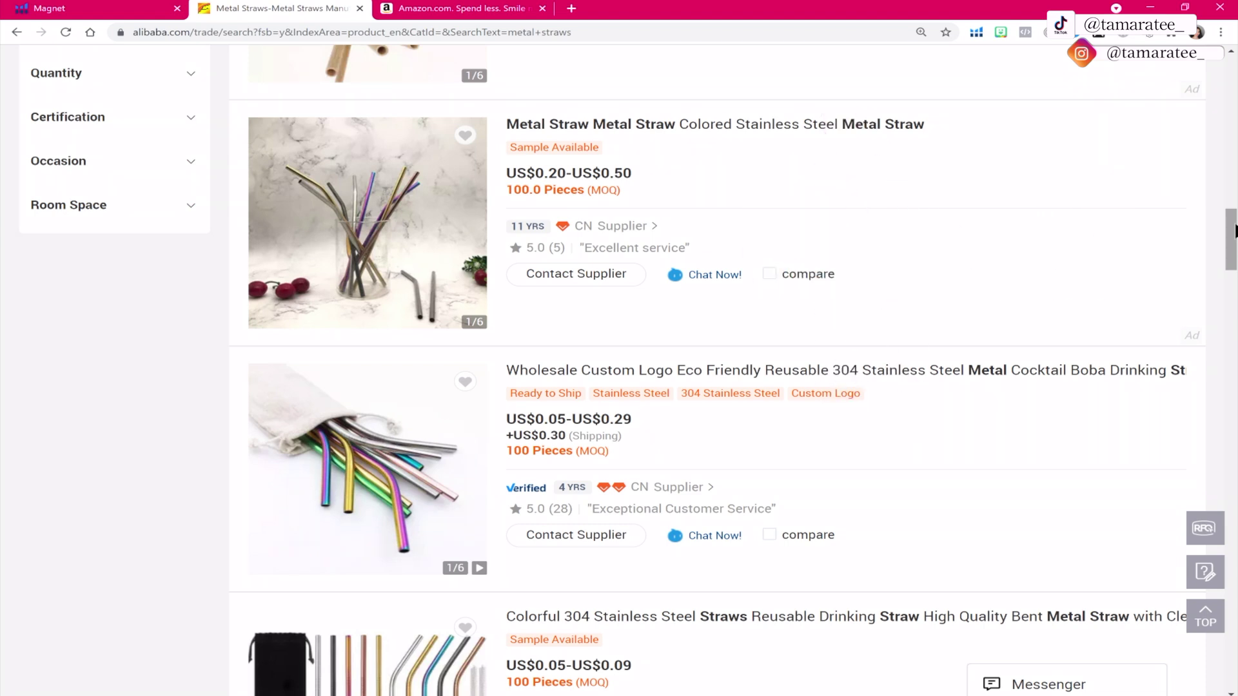
scroll(568, 334, "down", 5)
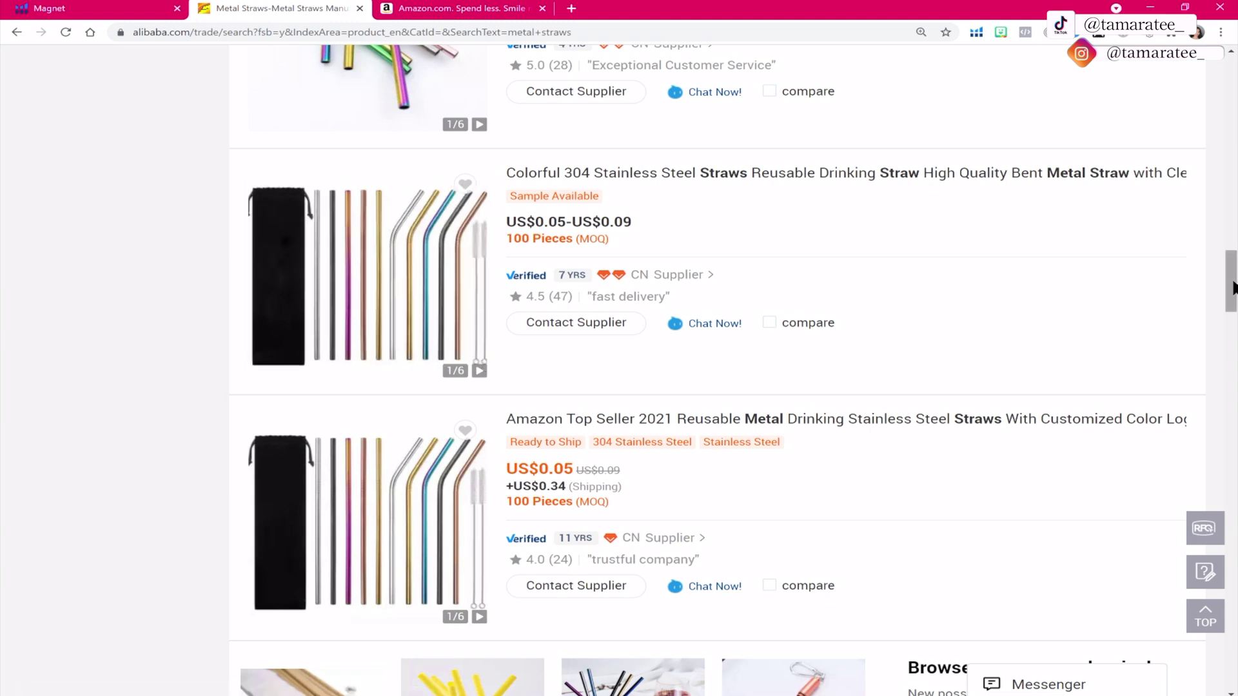
scroll(421, 205, "down", 1)
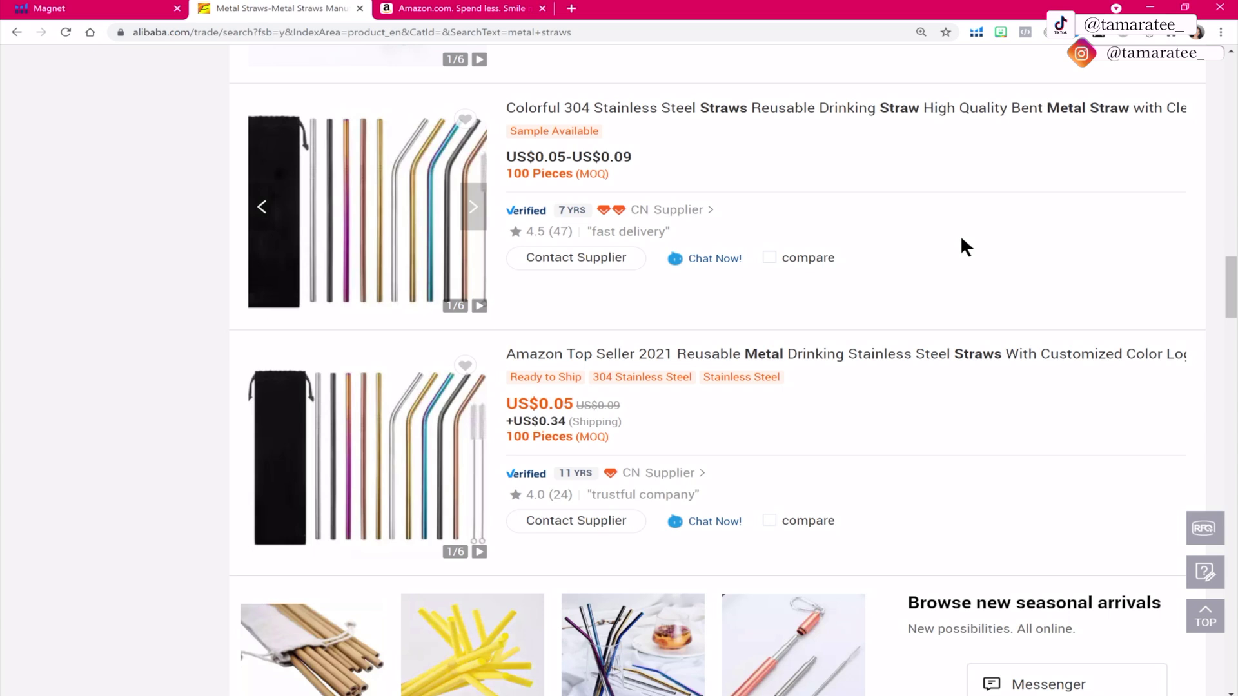
key("ctrl+Tab")
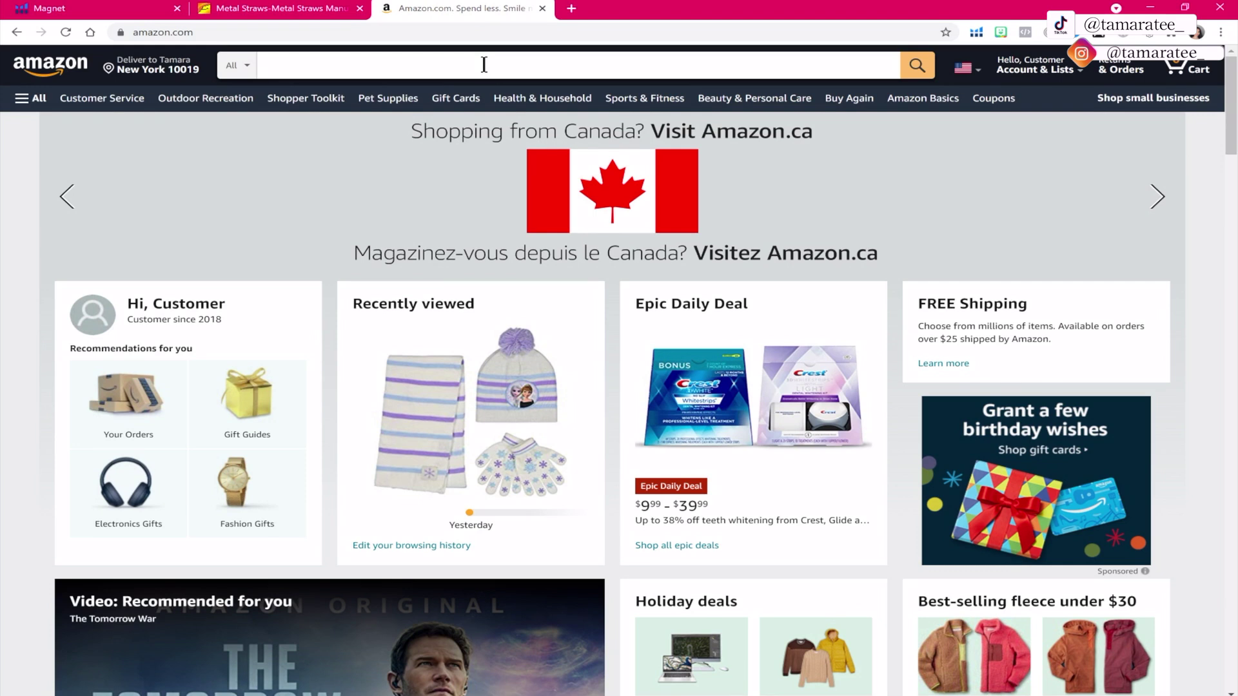
- Search Amazon for 'metal straws'
left_click(484, 64)
type("metal straws")
key("Return")
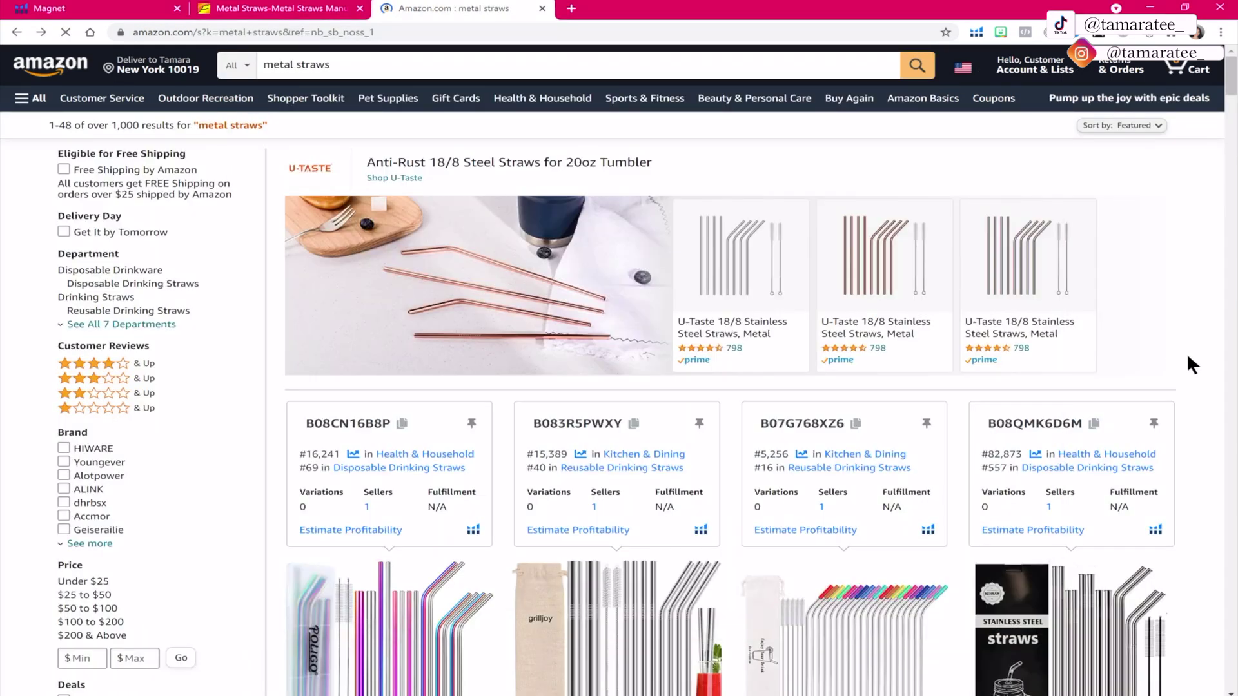
- Browse the results with Helium 10 data to the Reusable Metal Straws, 8.5in Unique Pattern listing
scroll(1187, 354, "down", 1)
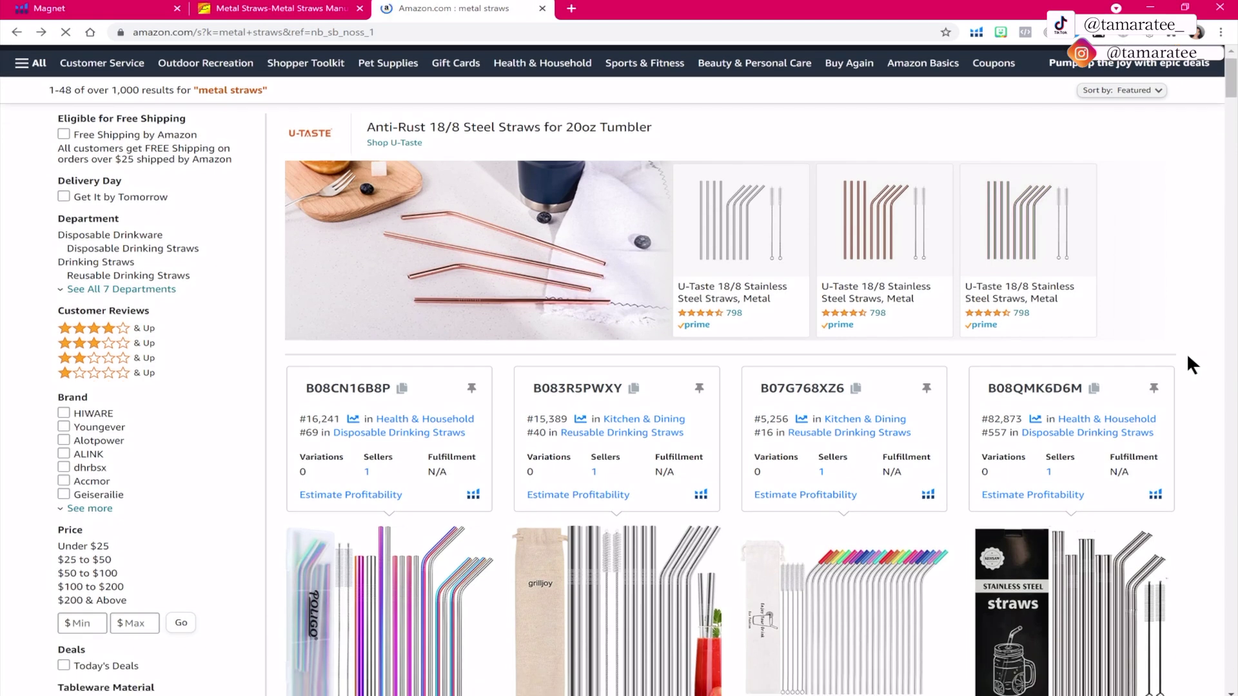
scroll(1188, 357, "down", 1)
scroll(1189, 357, "down", 2)
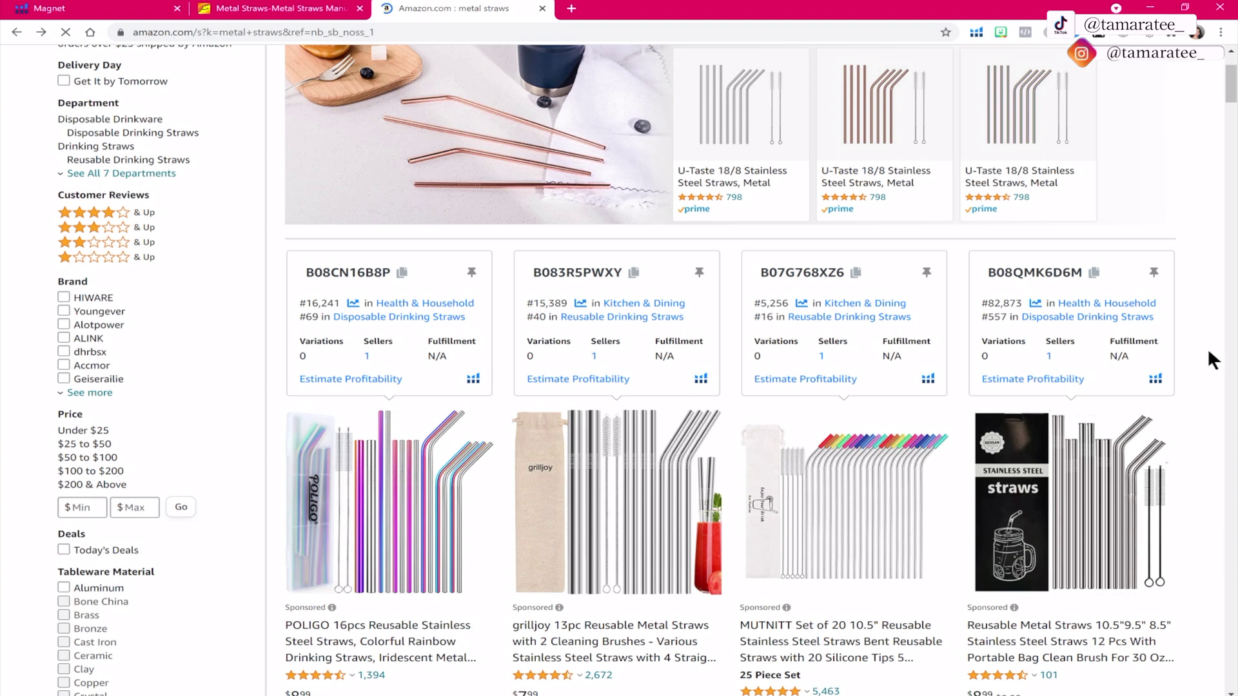
scroll(1214, 360, "down", 6)
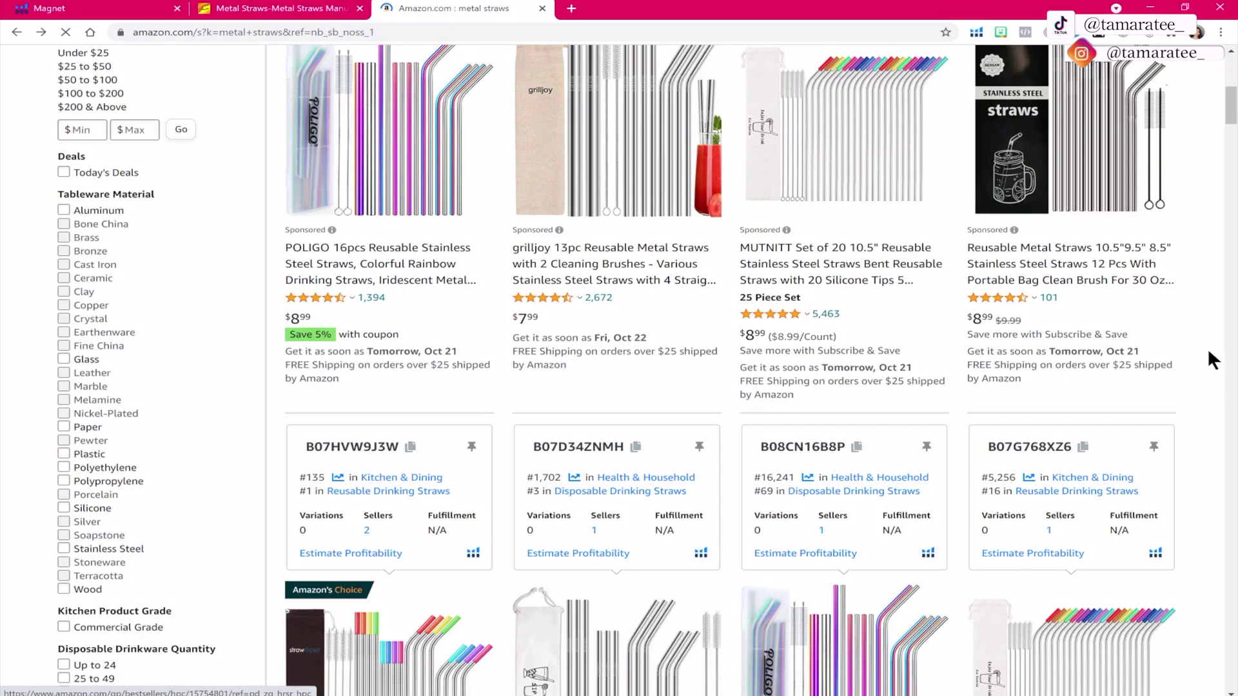
scroll(1209, 356, "down", 10)
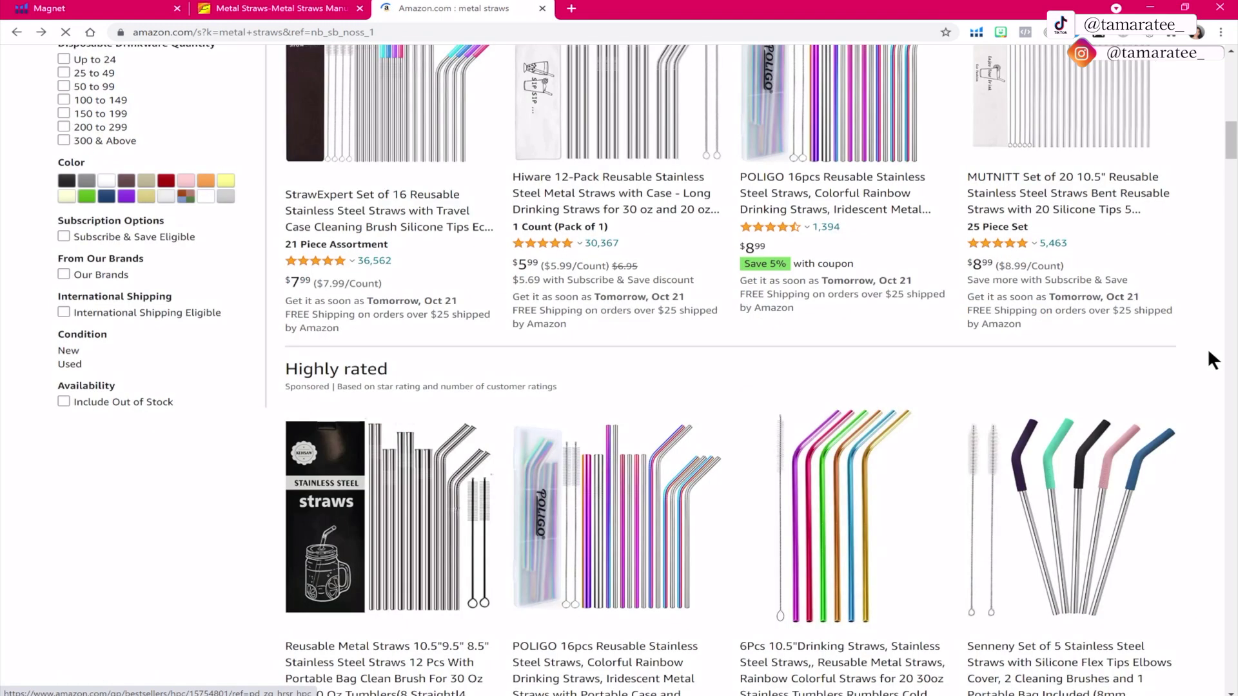
scroll(1209, 356, "down", 3)
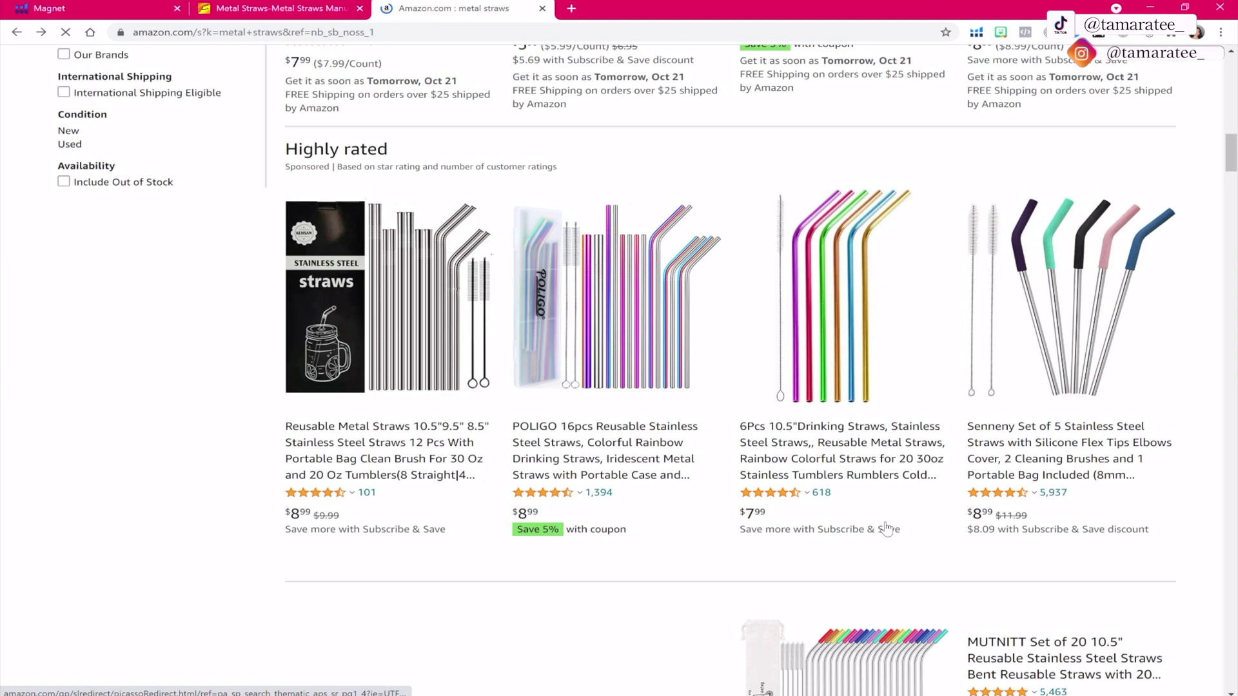
scroll(1129, 536, "down", 5)
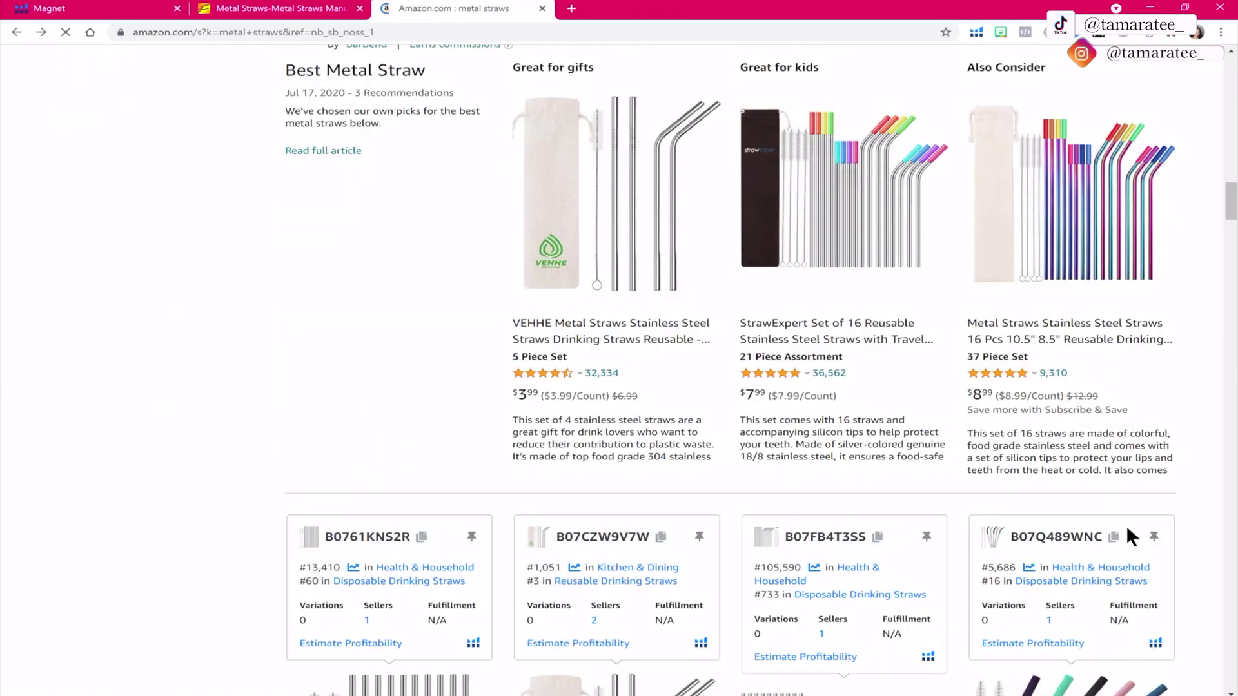
scroll(1127, 530, "down", 15)
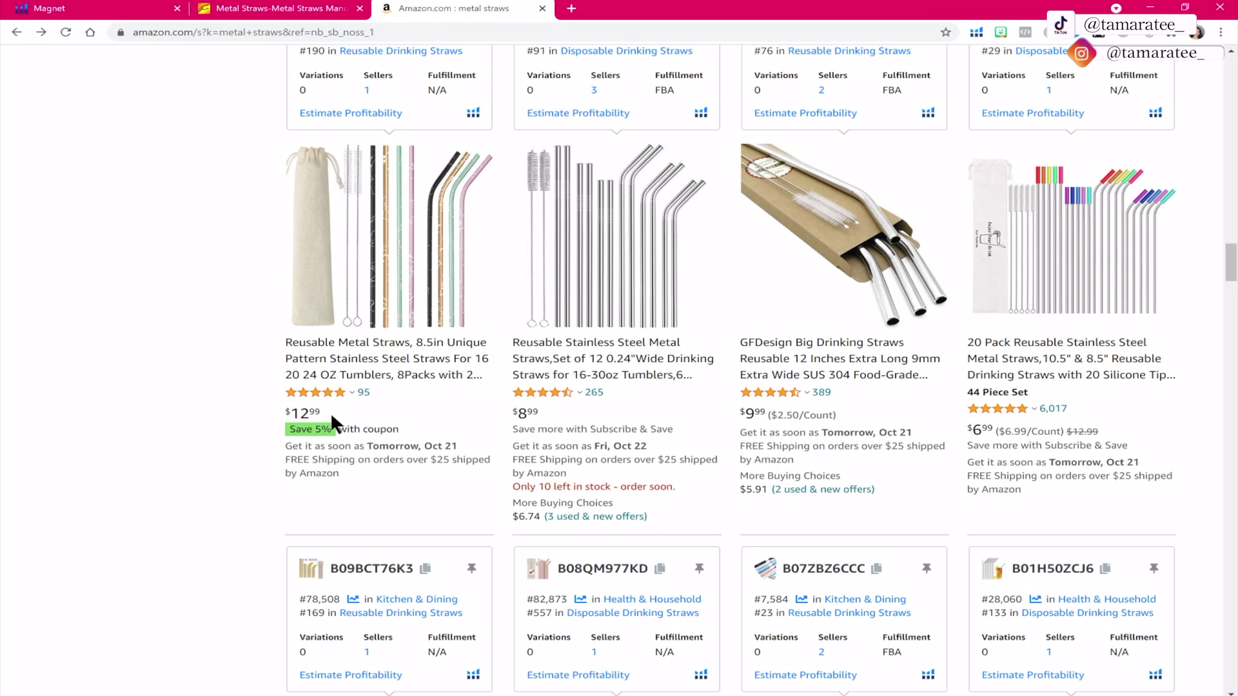
scroll(152, 305, "up", 1)
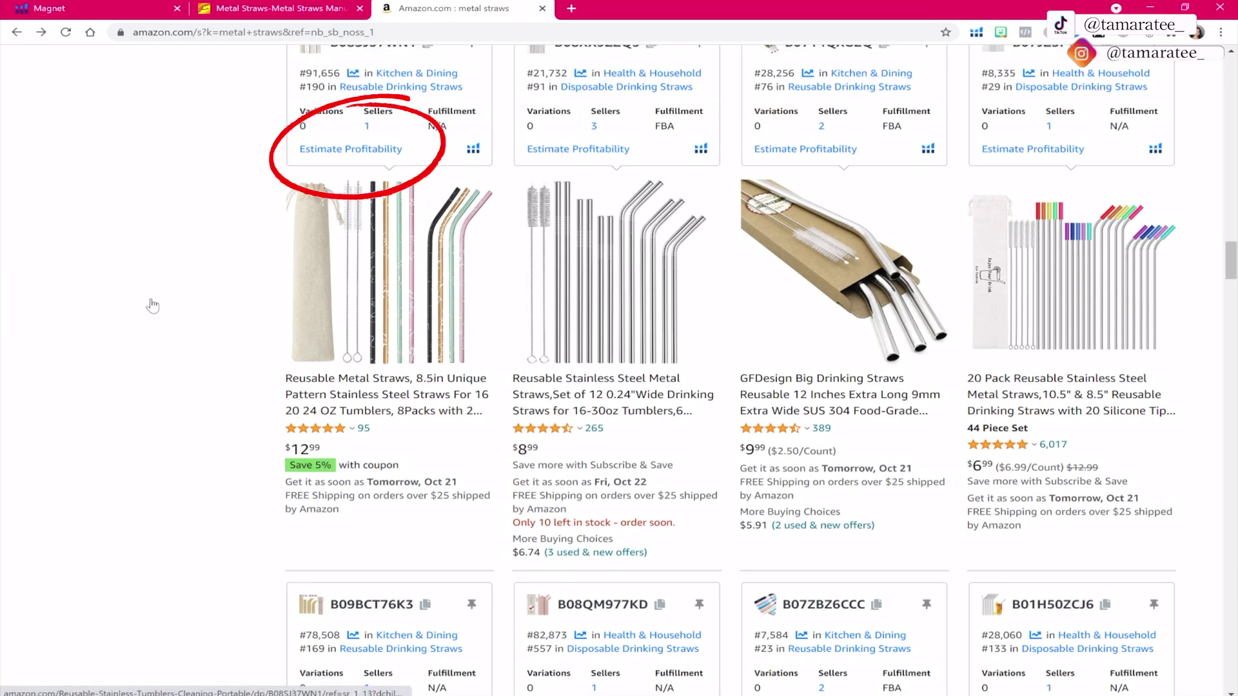
- Open the 8.5in straws profitability estimate and compare FBM against FBA fulfillment
scroll(152, 306, "up", 2)
left_click(328, 210)
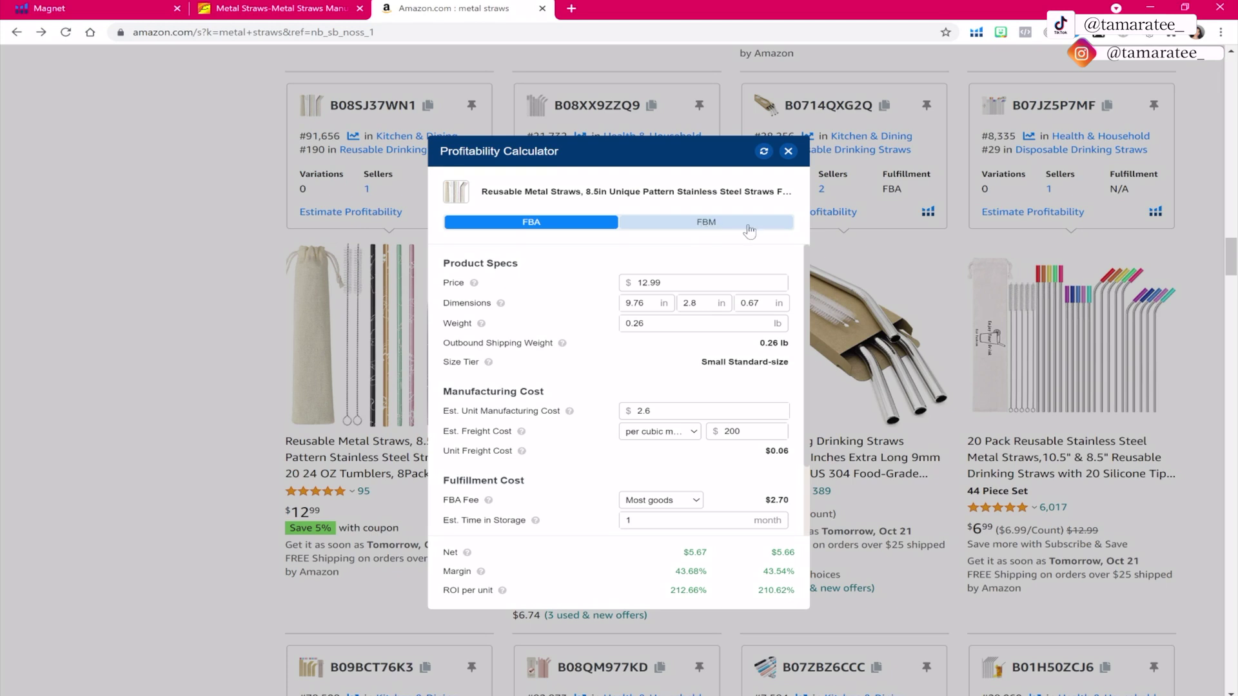
left_click(710, 229)
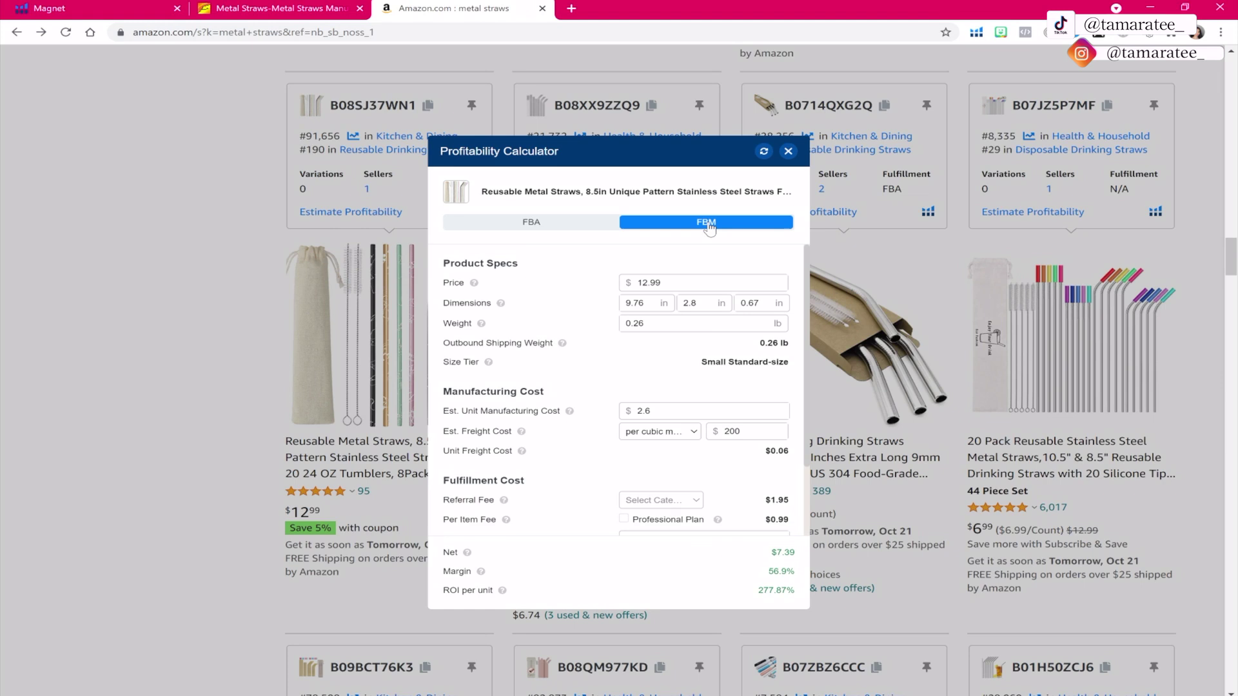
left_click(506, 229)
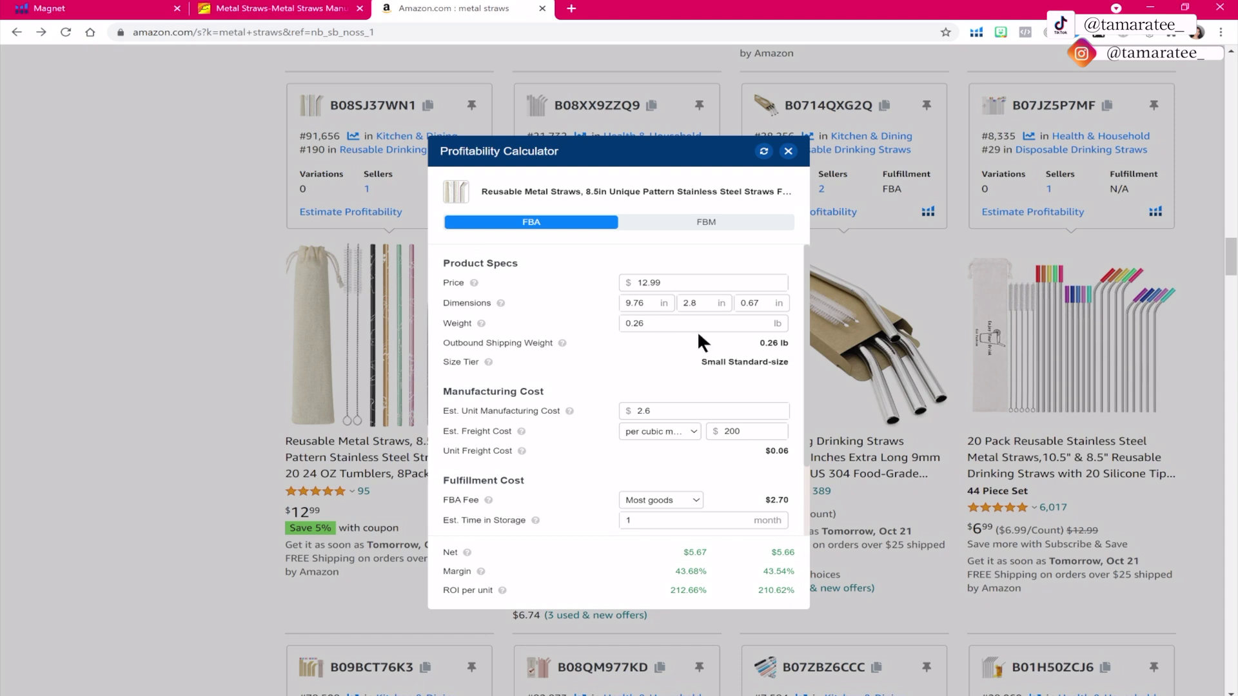
- Check the 0.26 lb weight, leaving it unchanged, and bring up the freight cost unit options
double_click(655, 325)
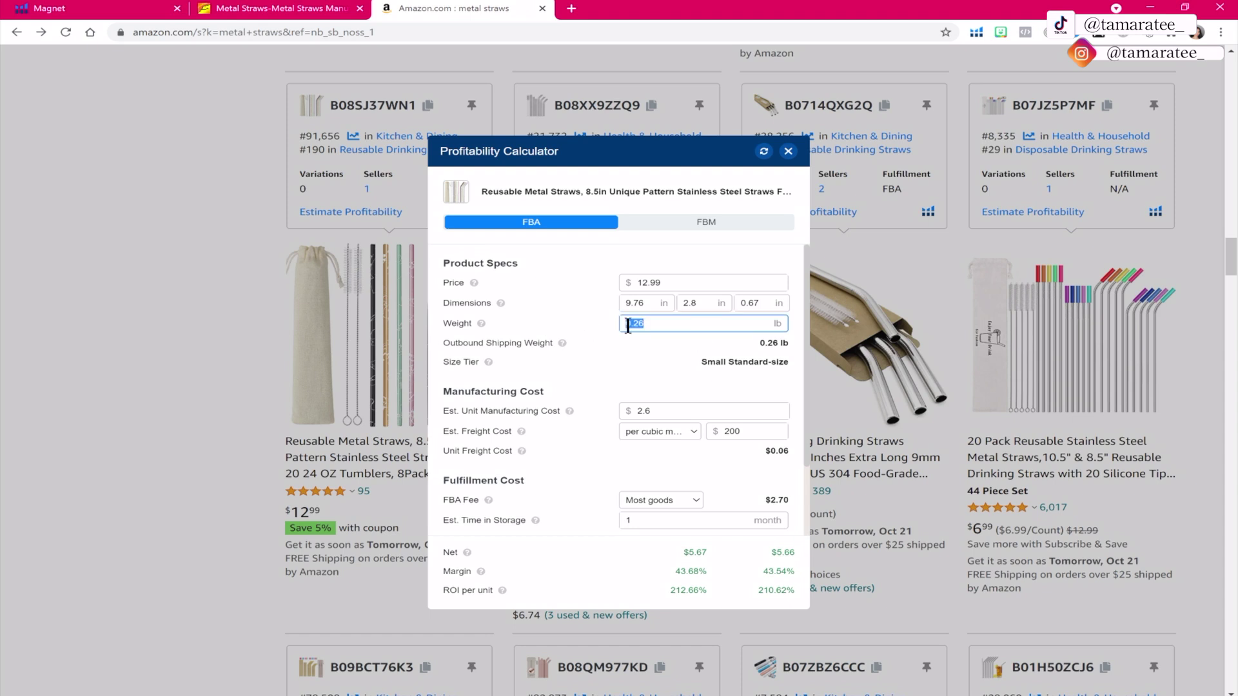
left_click(671, 349)
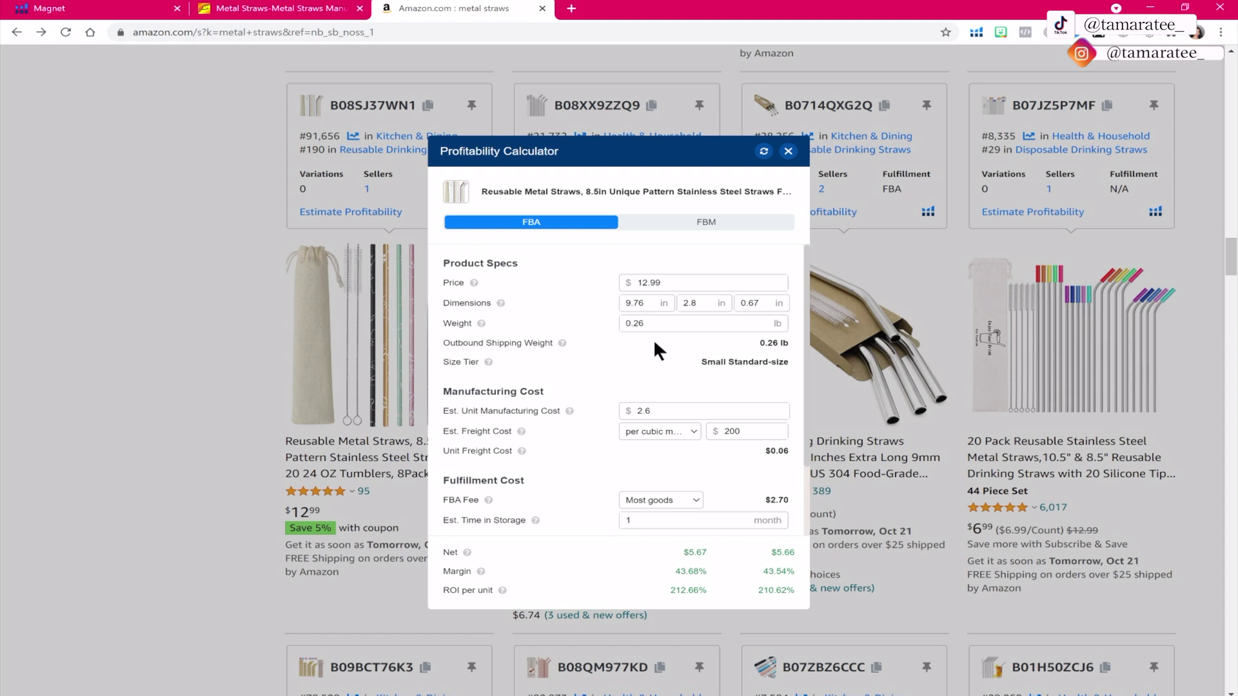
left_click(659, 432)
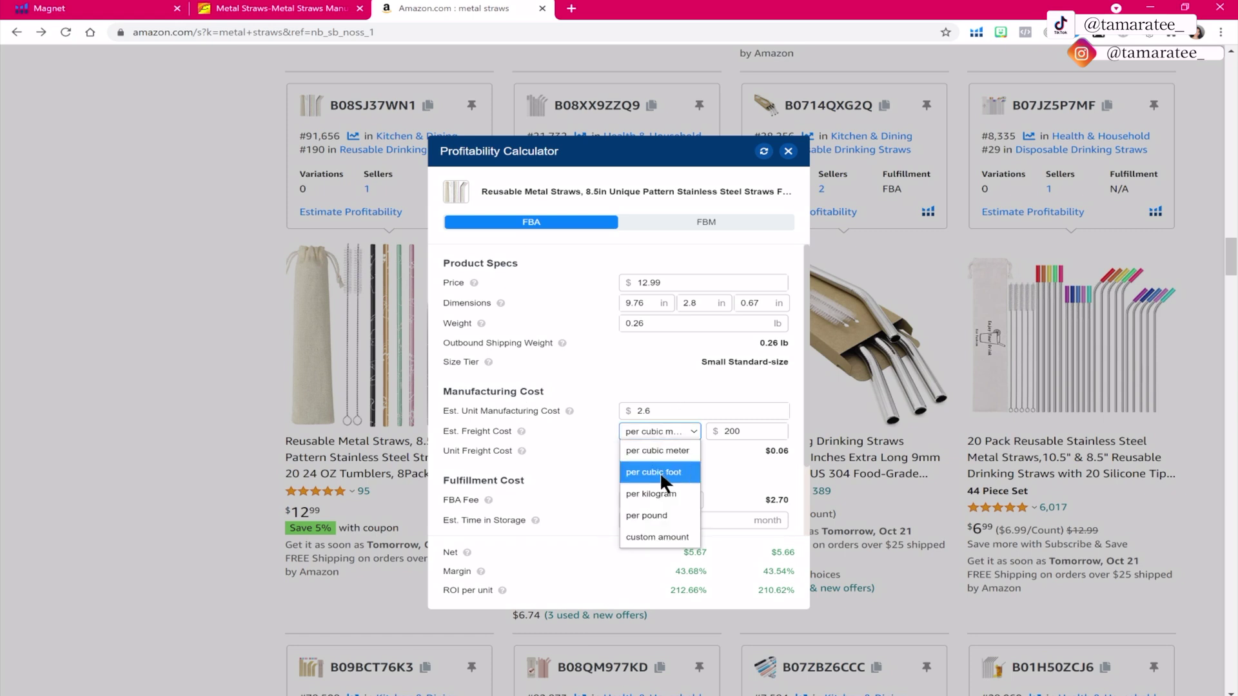
- Set freight to $3 per kilogram, giving $5.38 net and 41.41% margin, then return to Magnet
left_click(671, 488)
double_click(748, 432)
key("BackSpace")
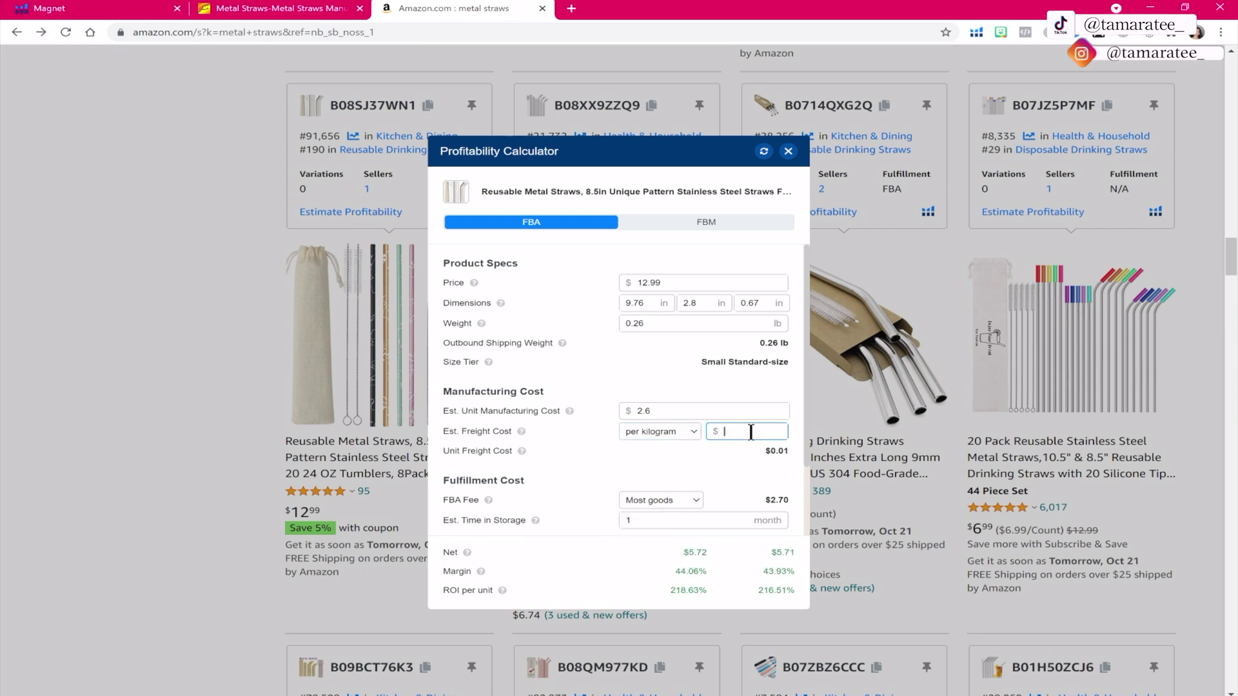
type("3")
left_click(652, 451)
scroll(757, 471, "down", 2)
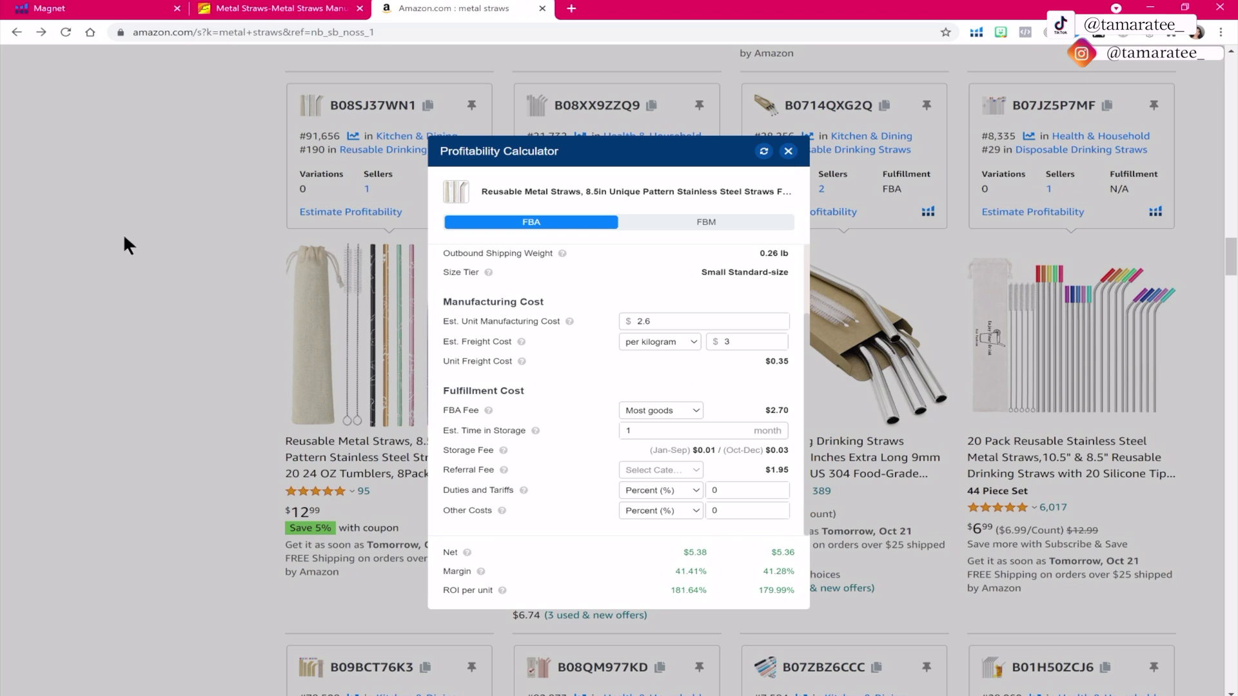
left_click(64, 8)
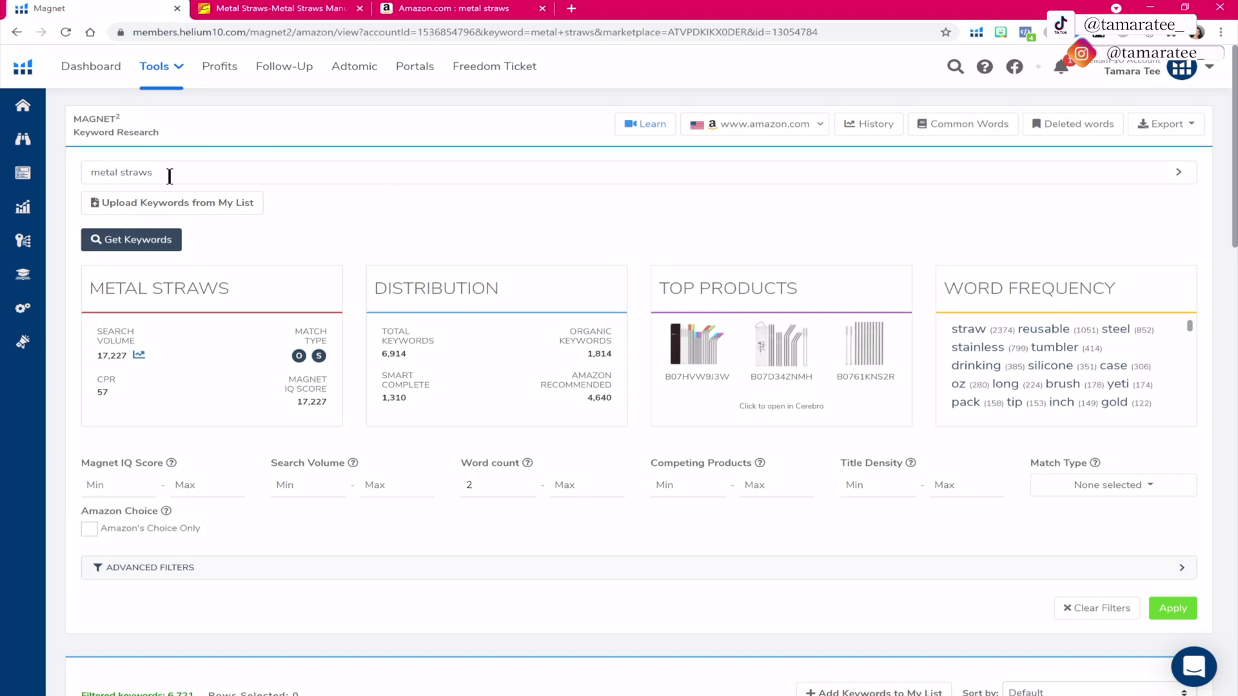
- Look over the metal straws keyword table, then return to the Alibaba metal straws results
scroll(446, 194, "down", 7)
scroll(446, 203, "down", 2)
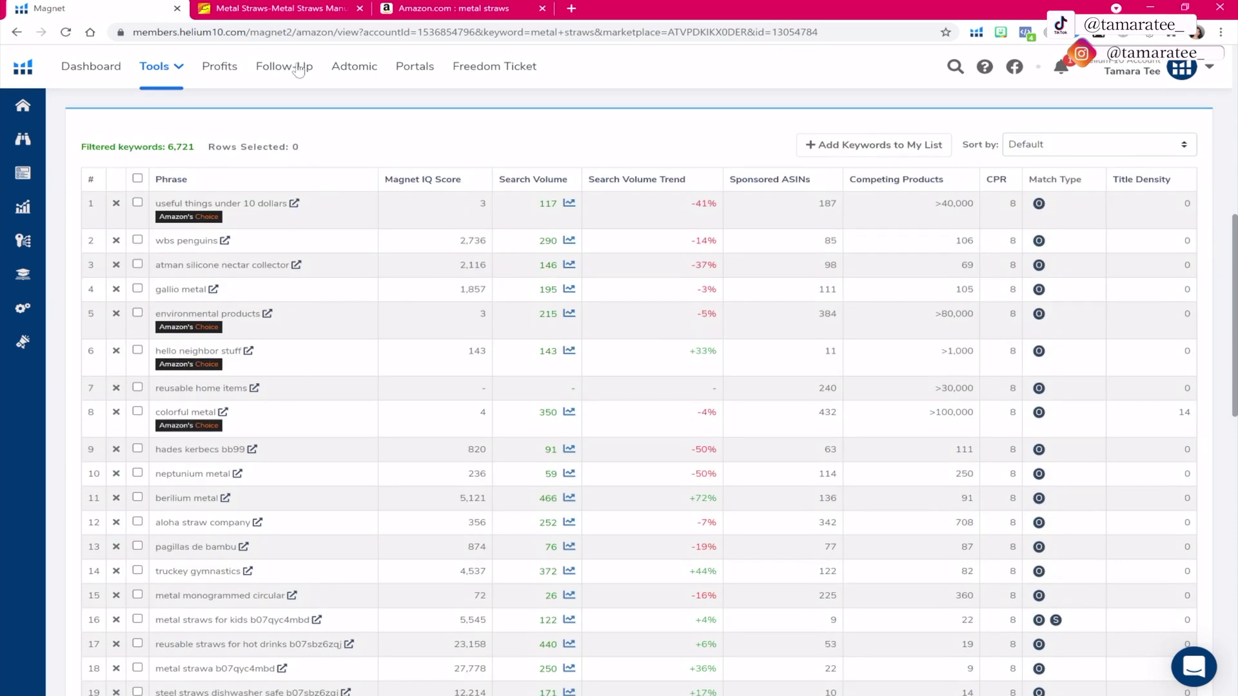
left_click(308, 5)
- Scroll back to the top of the Alibaba listings, then return to Amazon's profitability calculator
scroll(730, 194, "up", 12)
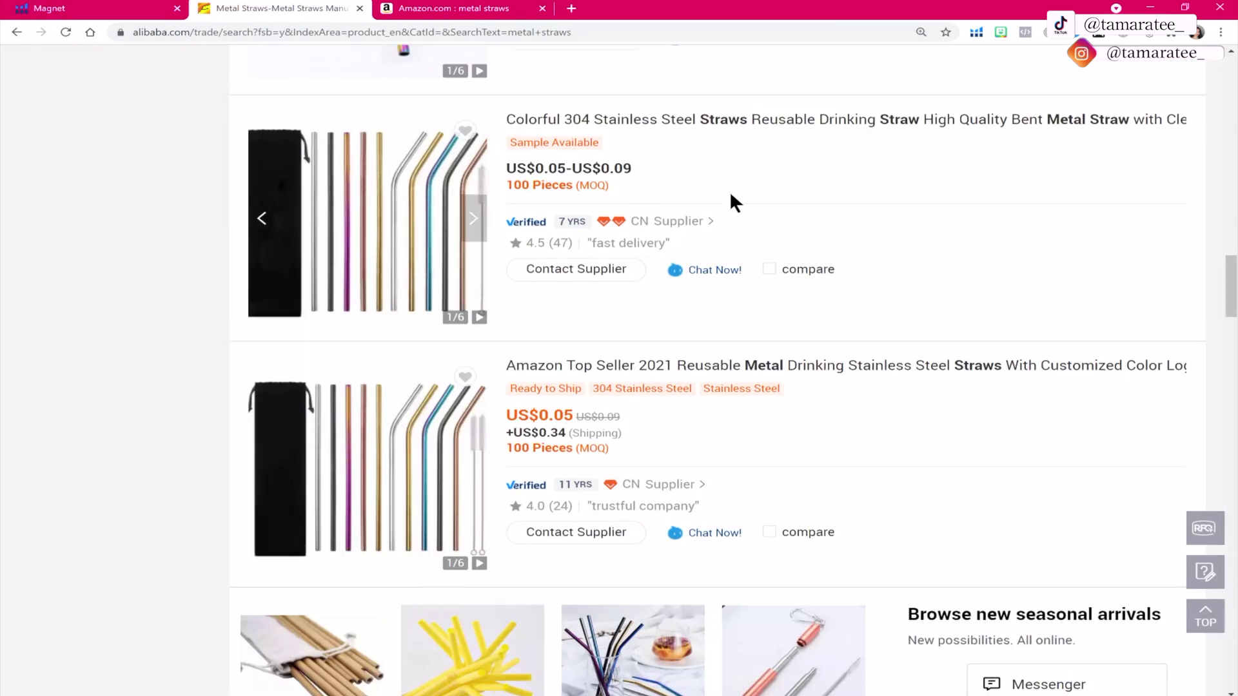
scroll(731, 196, "up", 6)
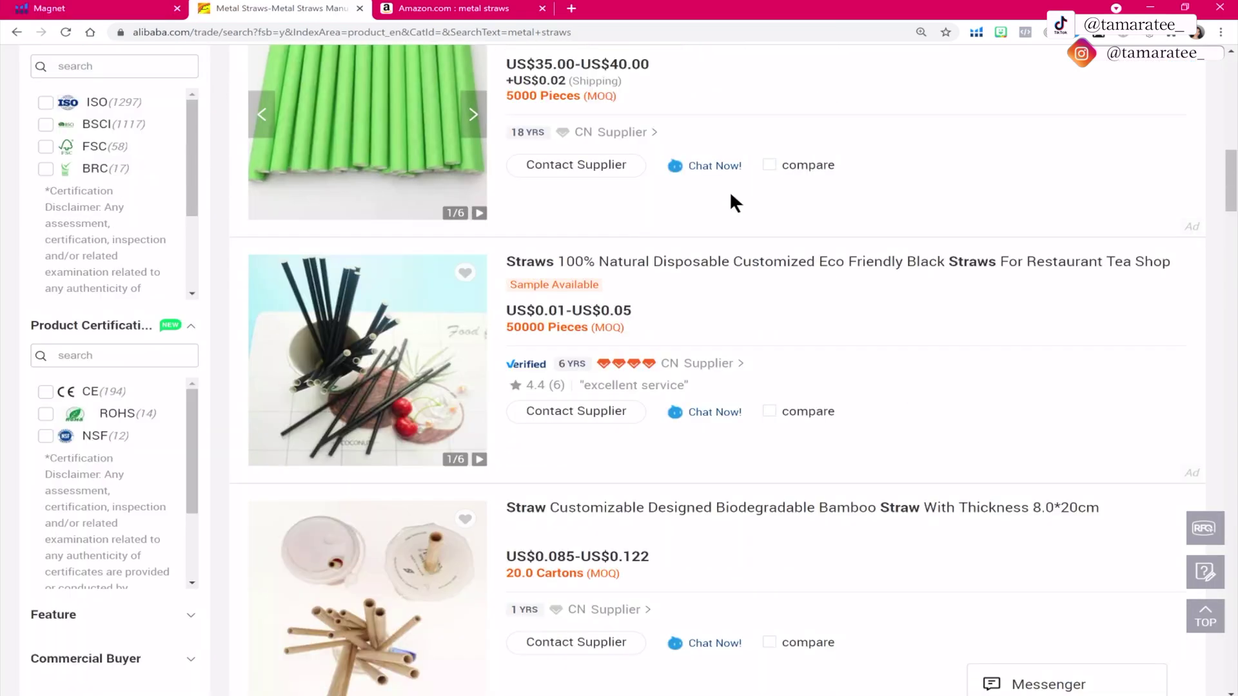
scroll(731, 195, "up", 4)
scroll(729, 191, "up", 7)
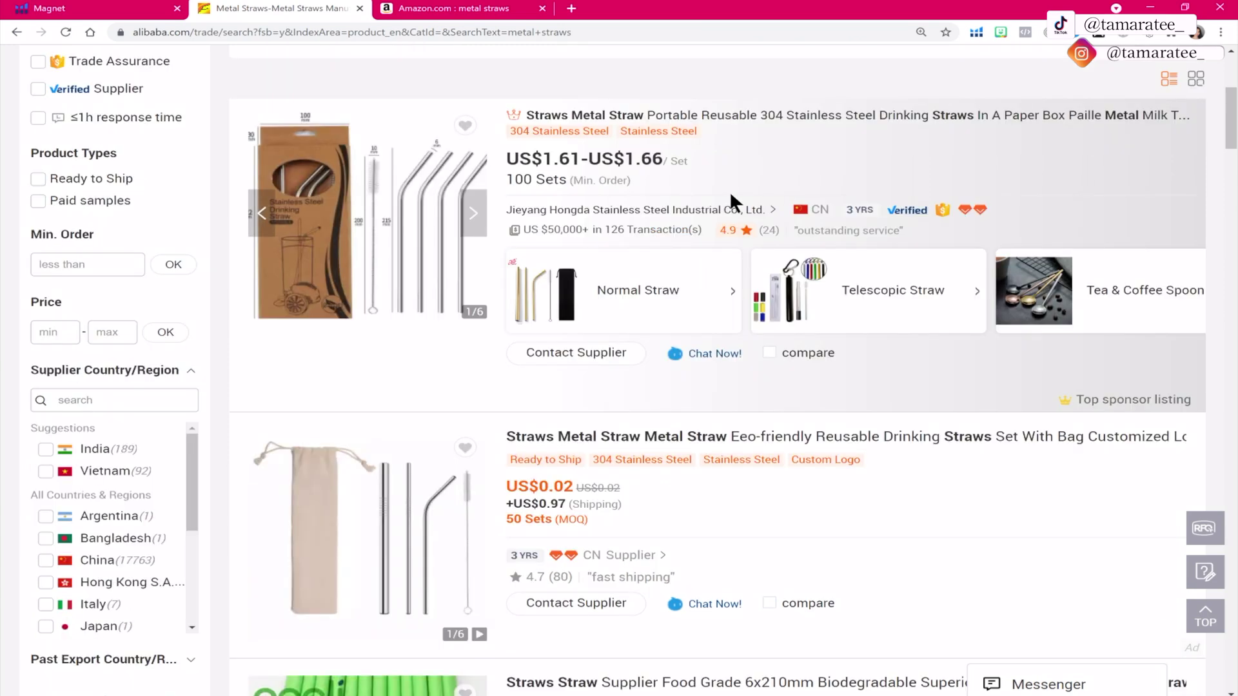
scroll(729, 193, "up", 1)
scroll(729, 191, "up", 5)
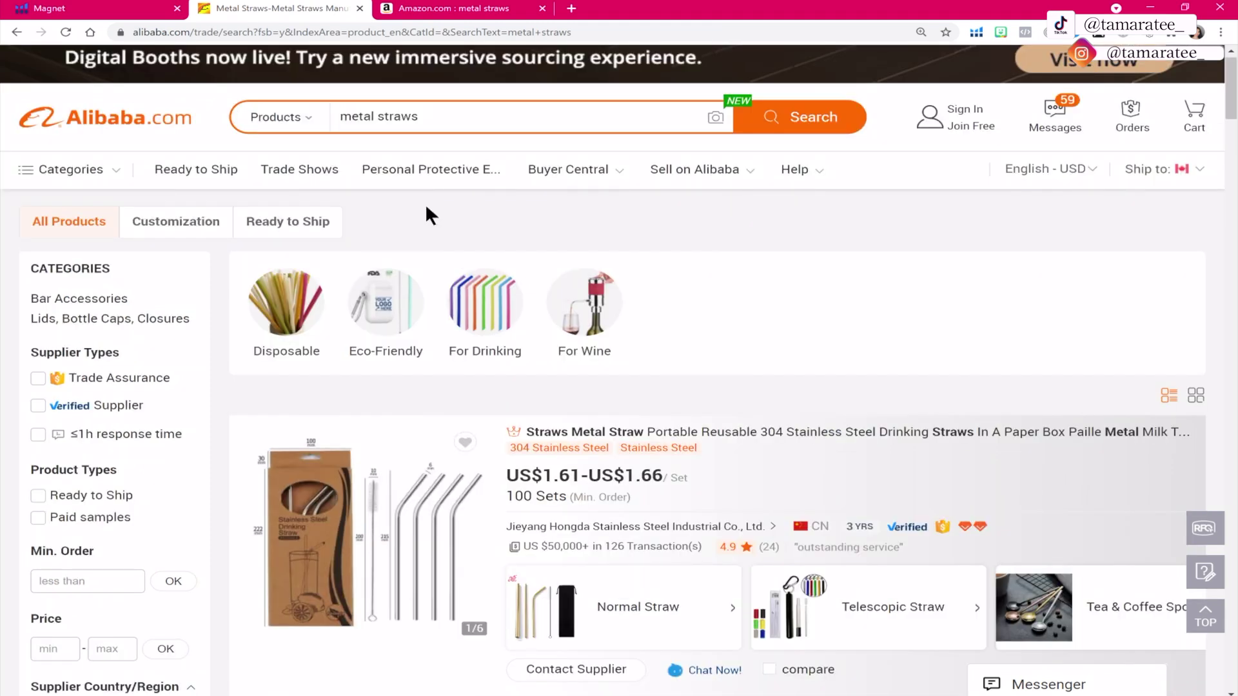
left_click(454, 9)
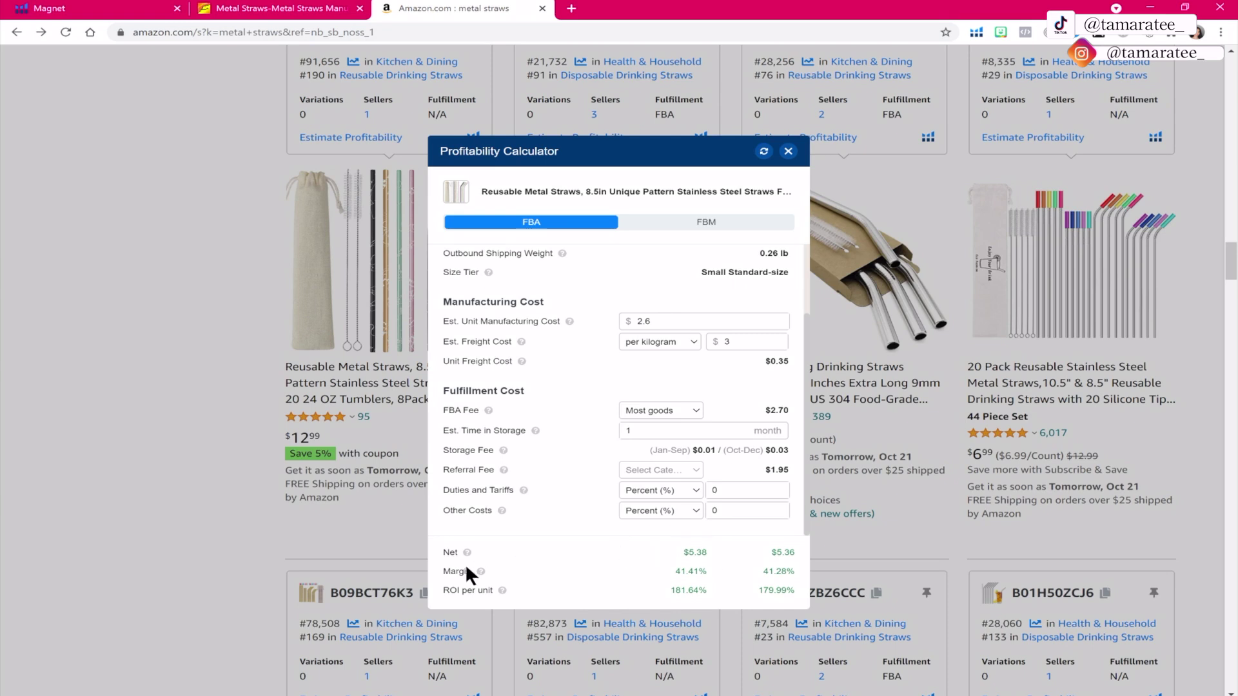
- Highlight the 41.41% margin beside the $5.38 net, then close the Profitability Calculator
left_click_drag(707, 572, 679, 571)
left_click(264, 371)
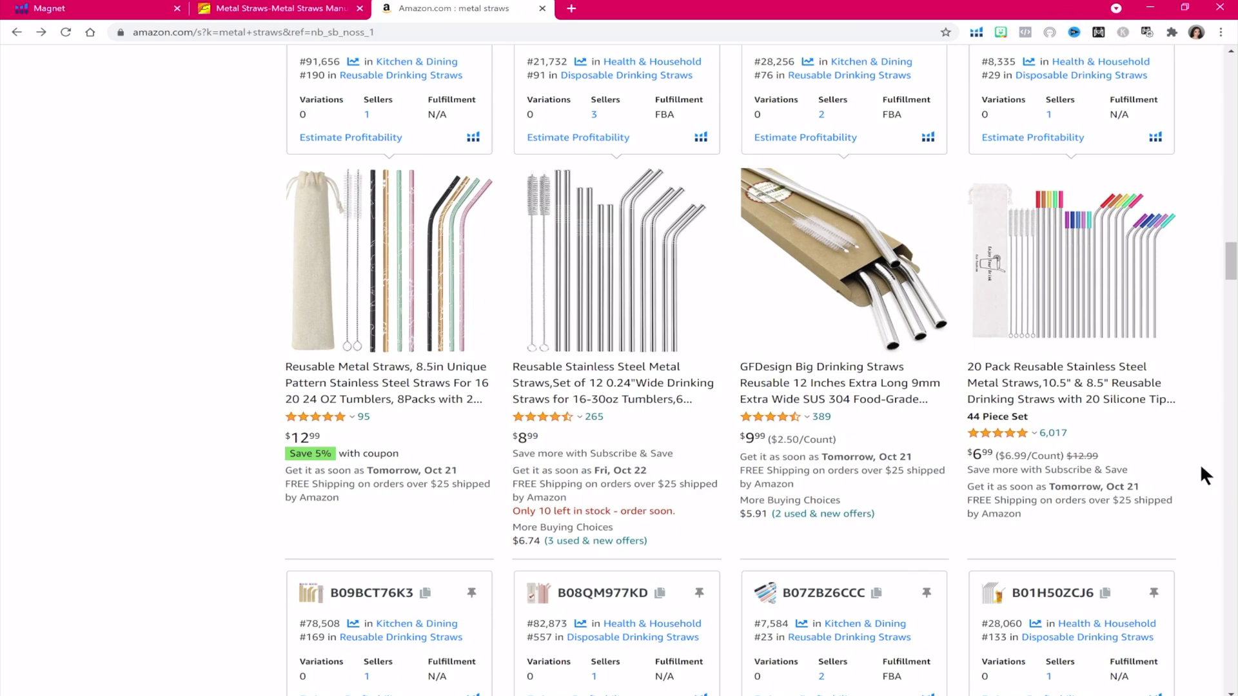
scroll(1200, 463, "down", 1)
scroll(1200, 463, "up", 3)
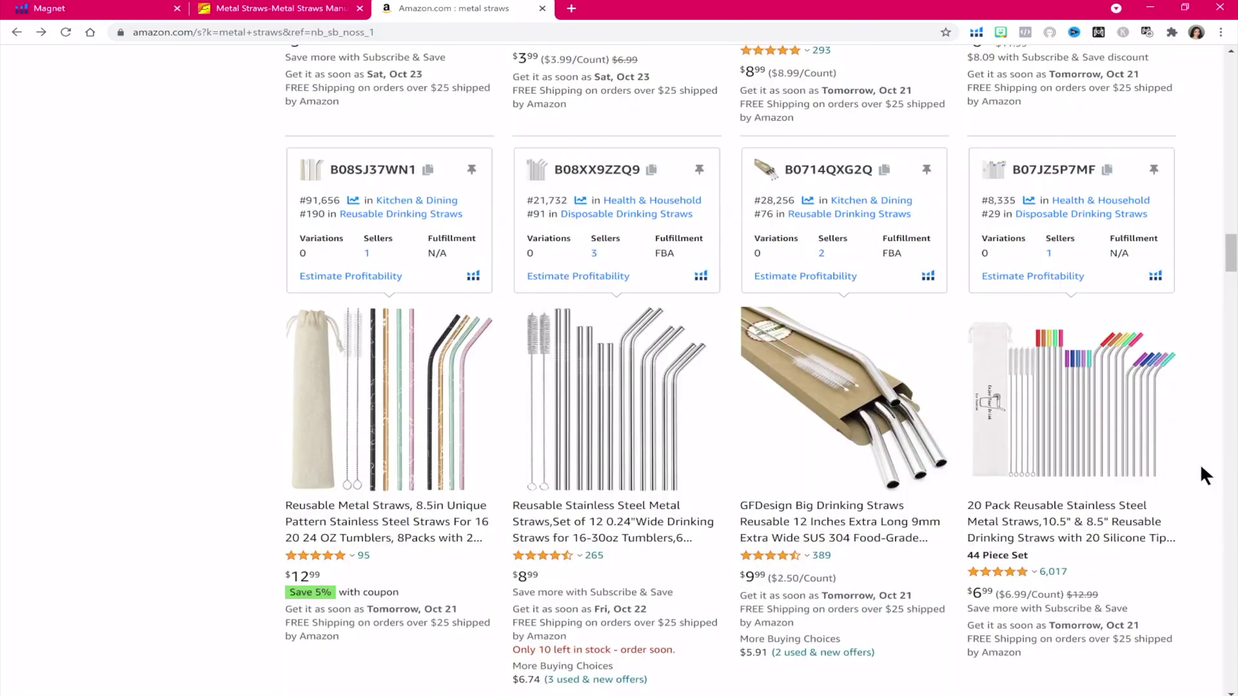
scroll(1201, 463, "up", 2)
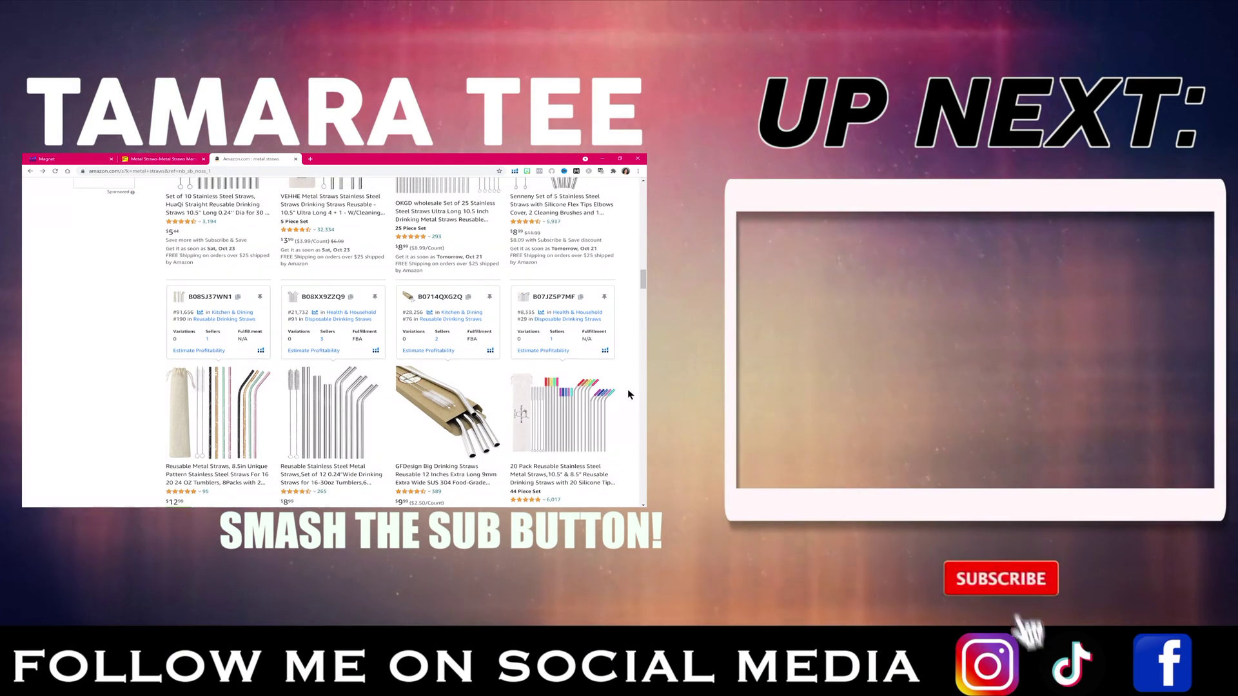
scroll(629, 392, "up", 2)
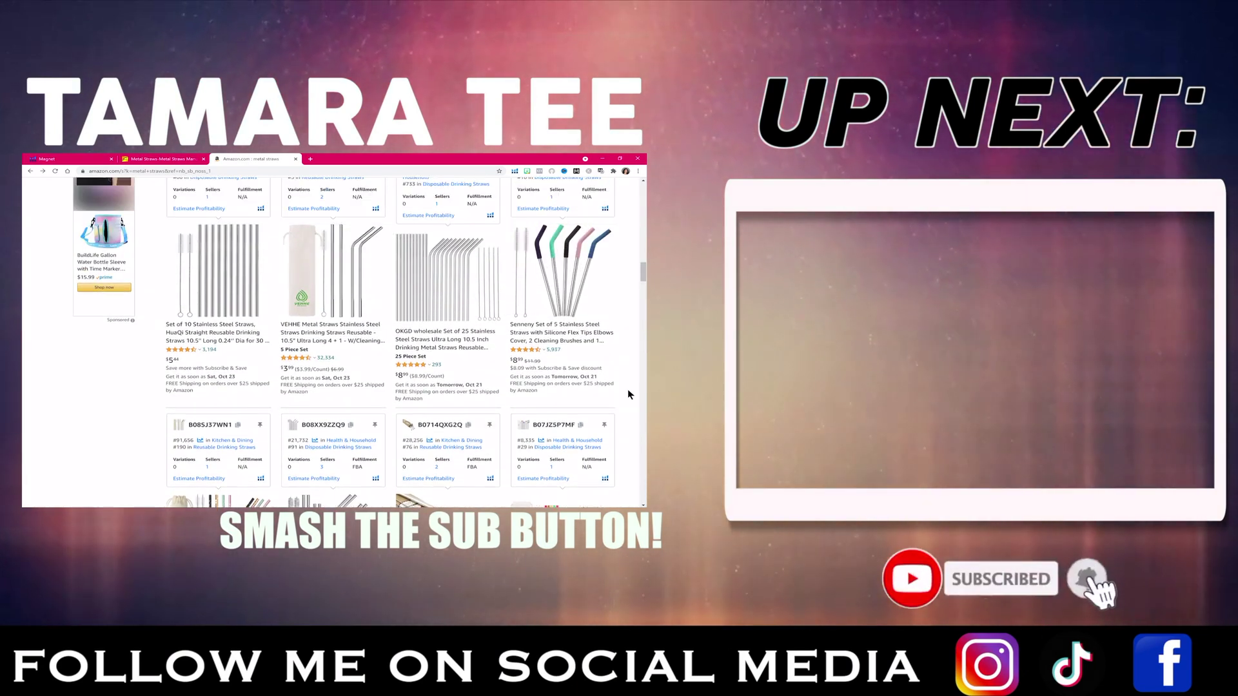
scroll(628, 390, "up", 2)
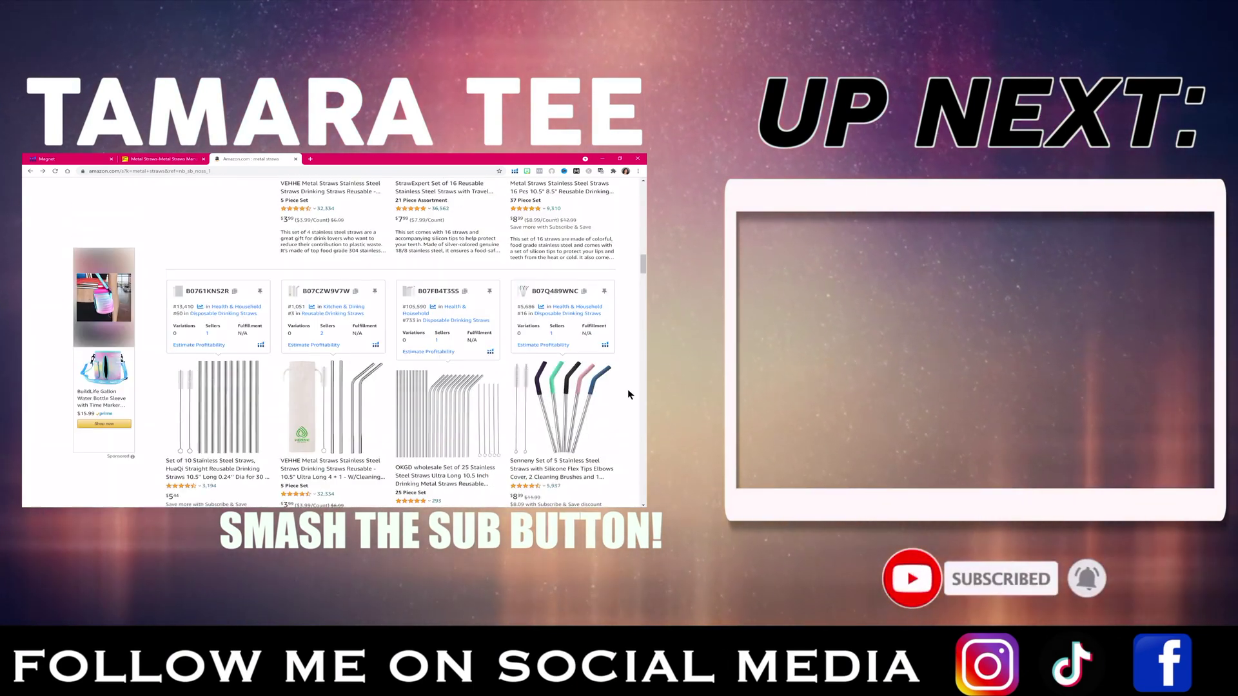
scroll(629, 391, "up", 1)
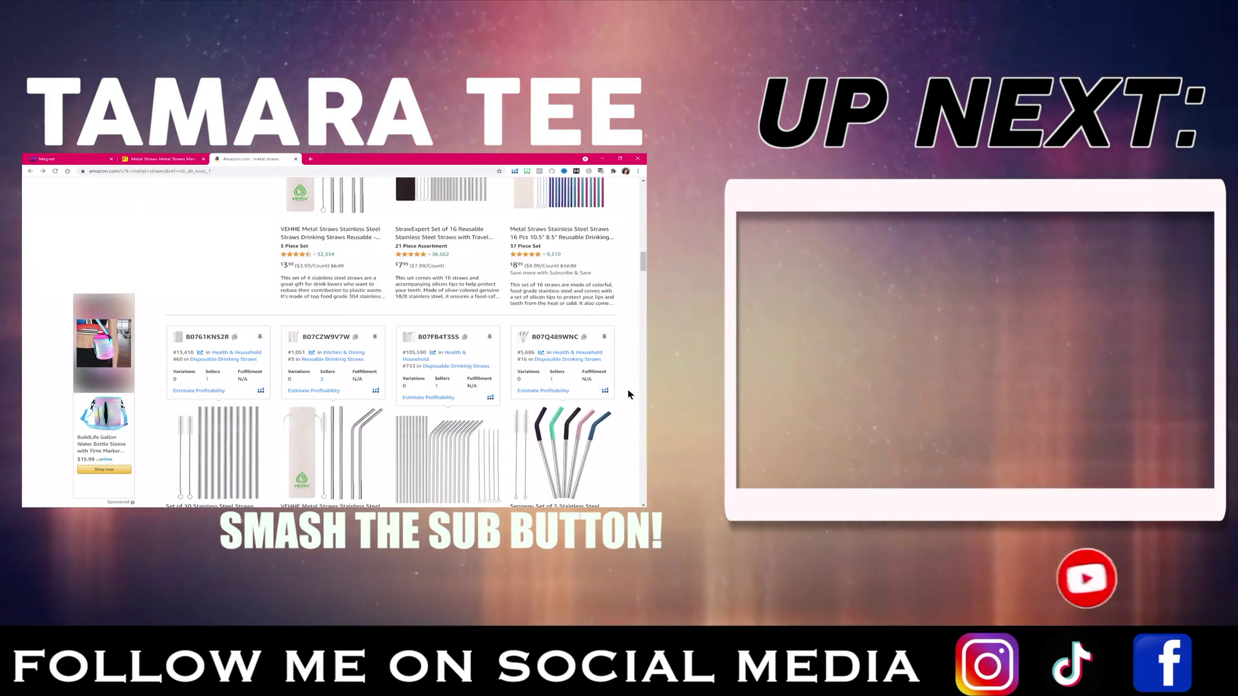
scroll(628, 390, "up", 3)
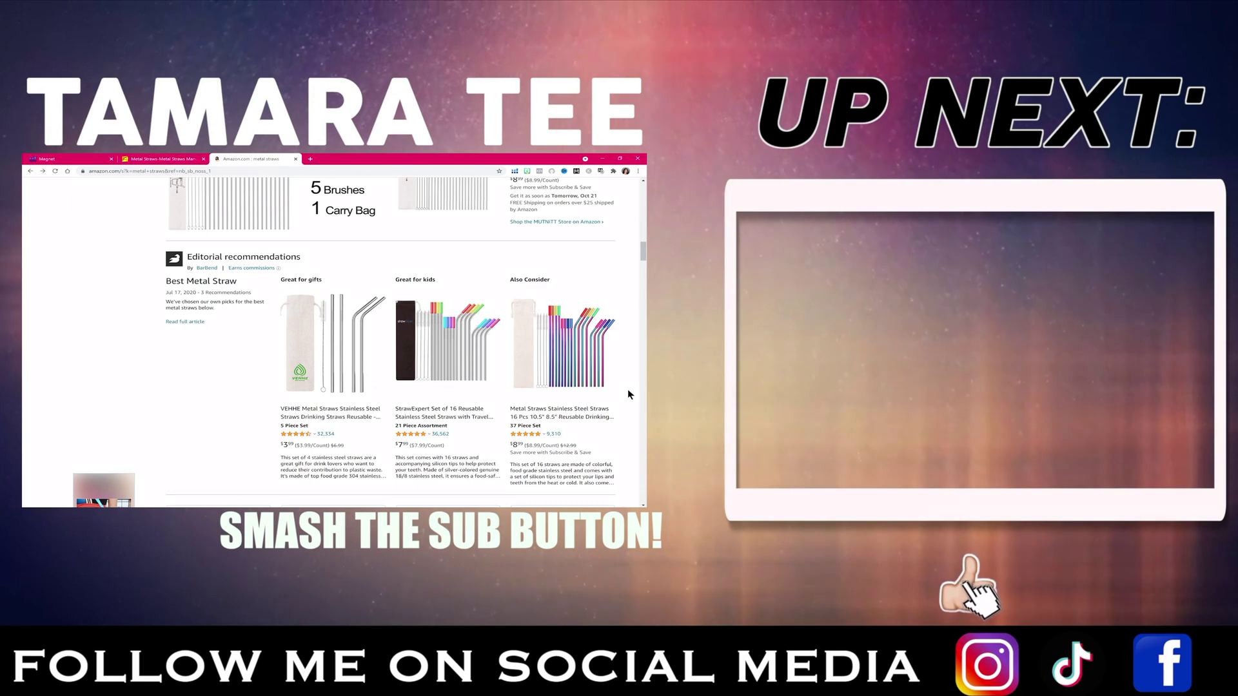
scroll(628, 390, "up", 6)
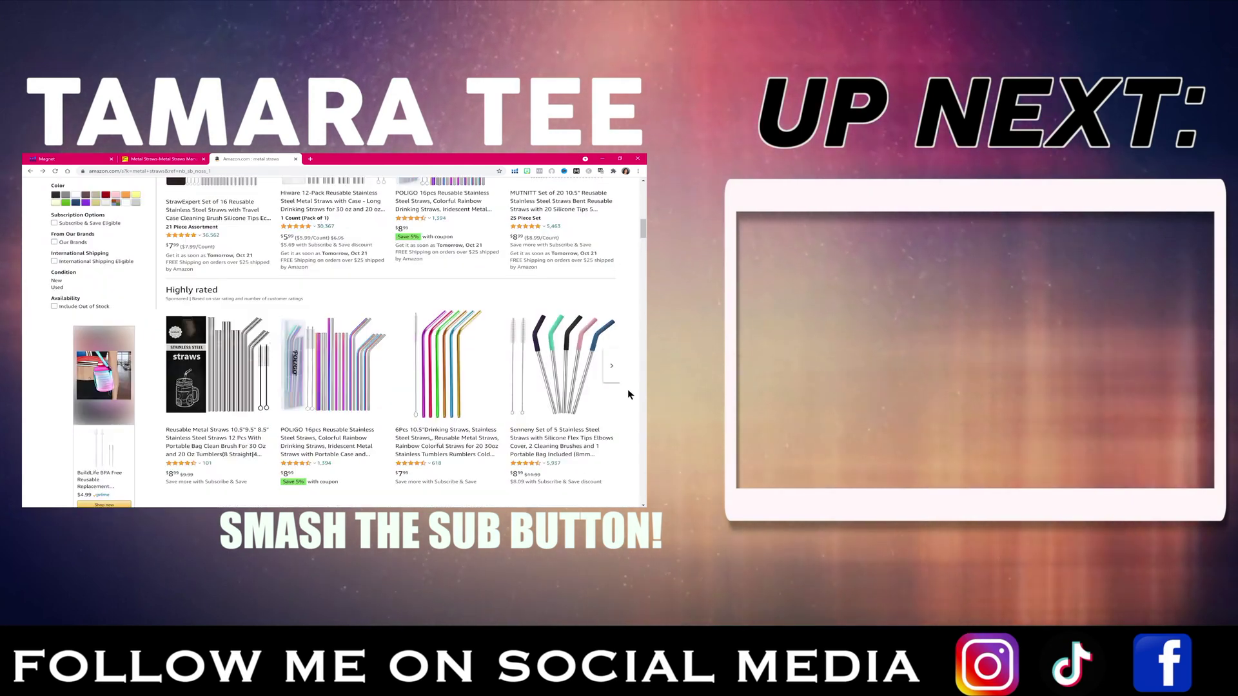